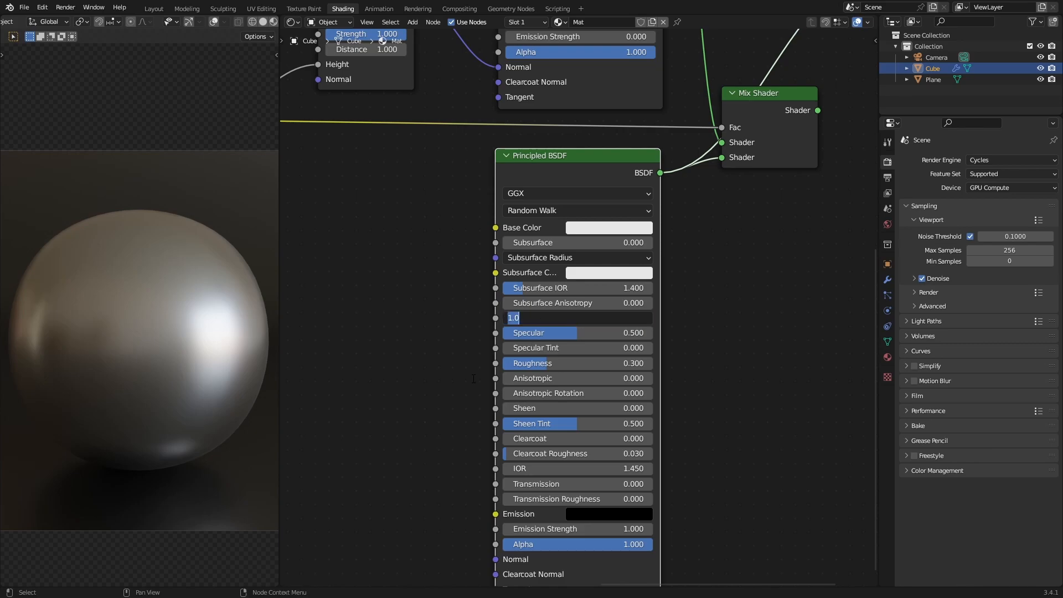
Set the lower Principled BSDF's Metallic to 1.0 and its Base Color to purple with hue 0.759 and saturation 0.902.
{"action": "key", "text": "Return"}
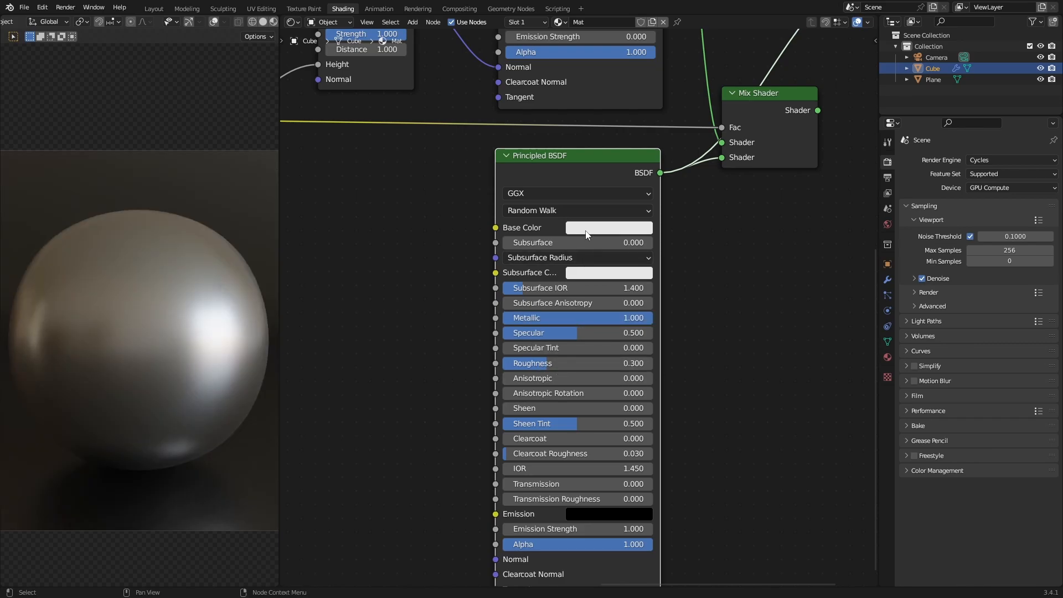
{"action": "middle_click_drag", "start_coordinate": [653, 227], "coordinate": [610, 340]}
{"action": "left_click", "coordinate": [601, 343]}
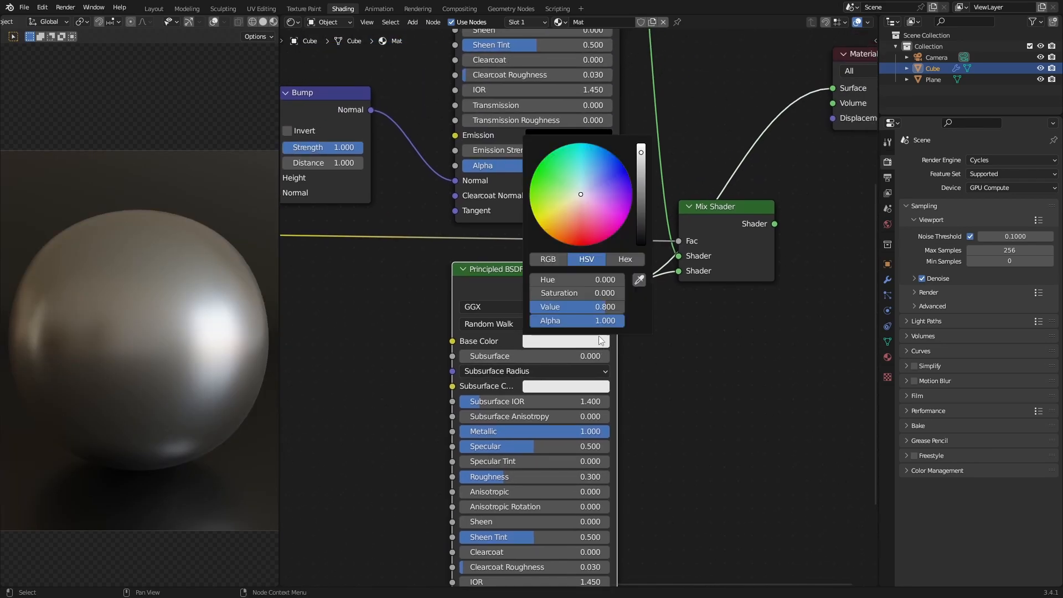
{"action": "mouse_move", "coordinate": [581, 195]}
{"action": "left_mouse_down"}
{"action": "mouse_move", "coordinate": [609, 204]}
{"action": "mouse_move", "coordinate": [616, 226]}
{"action": "left_mouse_up"}
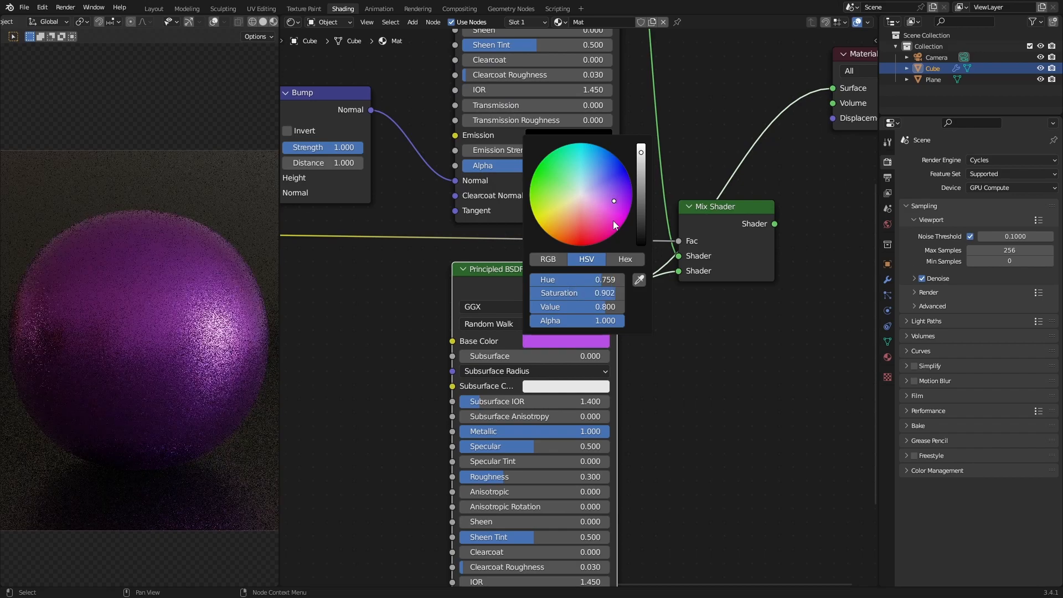
{"action": "middle_click_drag", "start_coordinate": [692, 370], "coordinate": [751, 456]}
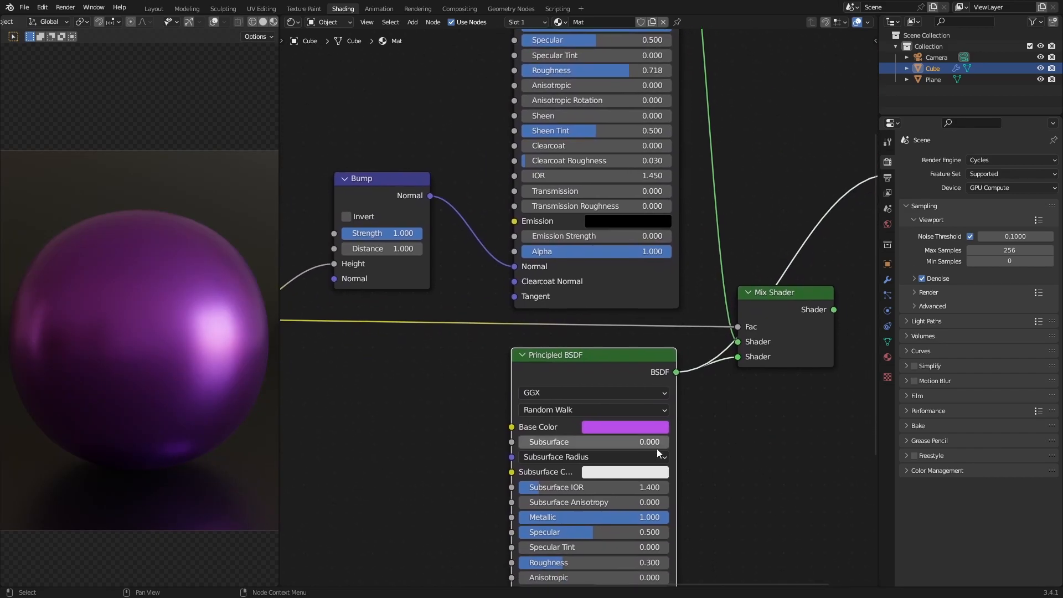
Connect the Mix Shader to the Material Output's Surface input and move the Mix Shader slightly.
{"action": "middle_click_drag", "start_coordinate": [422, 417], "coordinate": [355, 449]}
{"action": "middle_click_drag", "start_coordinate": [445, 375], "coordinate": [404, 323]}
{"action": "left_click", "coordinate": [633, 324]}
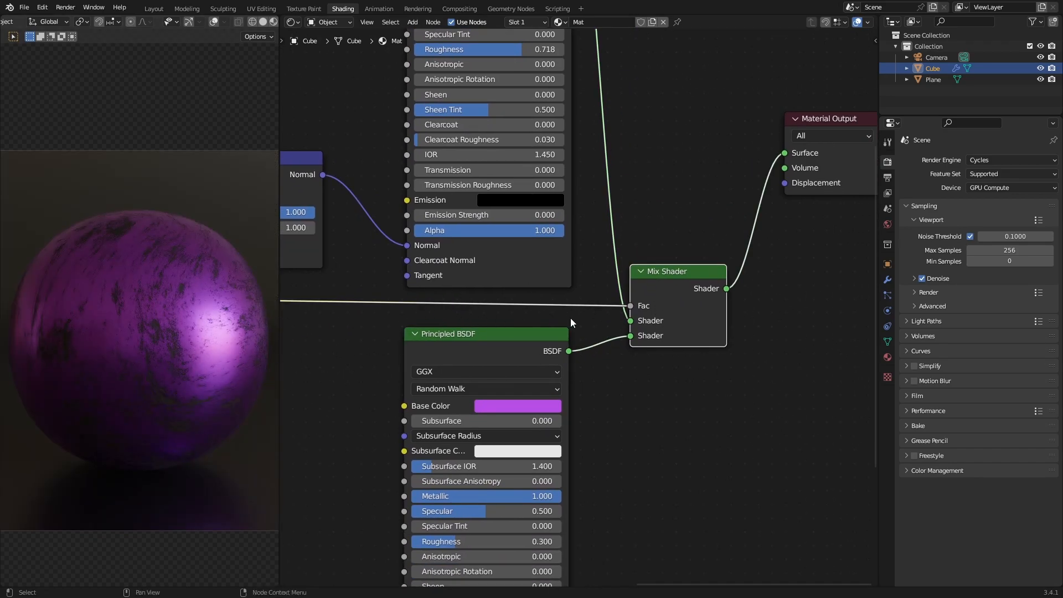
{"action": "middle_click_drag", "start_coordinate": [652, 279], "coordinate": [632, 318]}
{"action": "left_click_drag", "start_coordinate": [647, 316], "coordinate": [653, 298]}
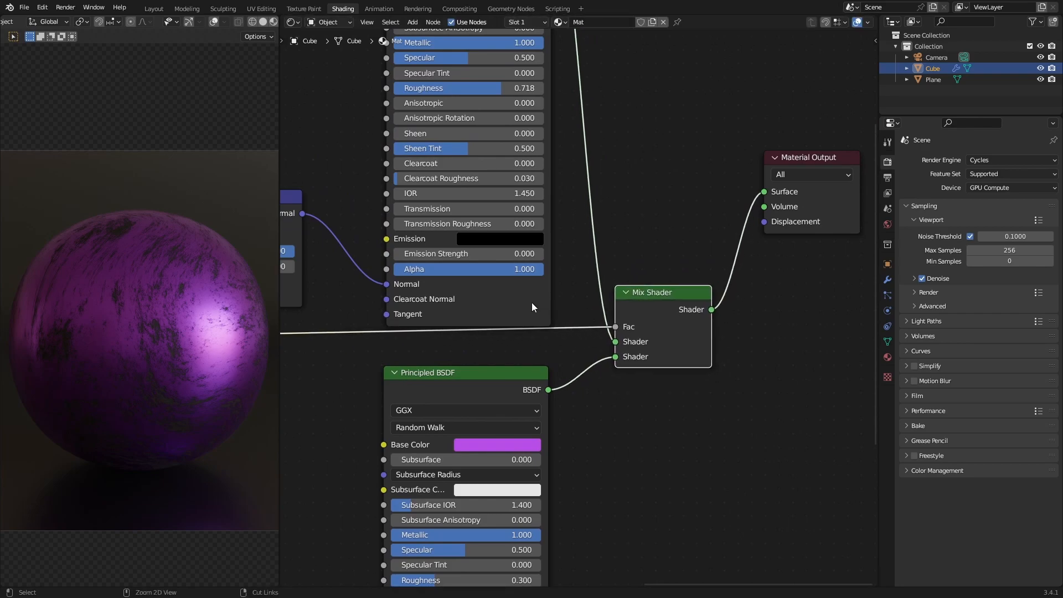
Preview the dark upper Principled BSDF and the purple lower Principled BSDF individually on the sphere.
{"action": "left_click", "coordinate": [519, 307], "text": "ctrl+shift"}
{"action": "left_click", "coordinate": [477, 388], "text": "ctrl+shift"}
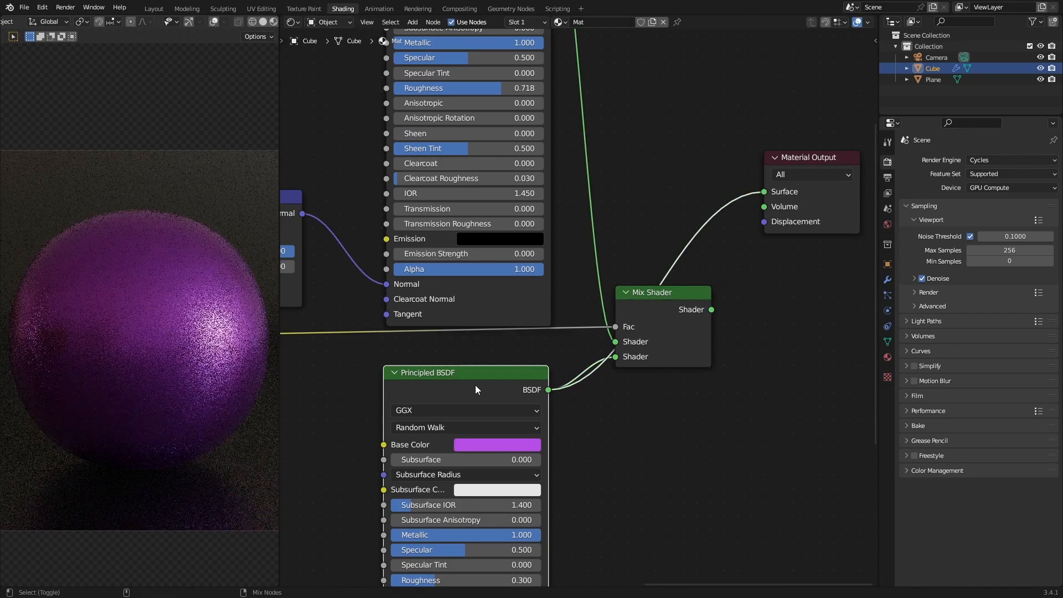
{"action": "left_click", "coordinate": [511, 313], "text": "ctrl+shift"}
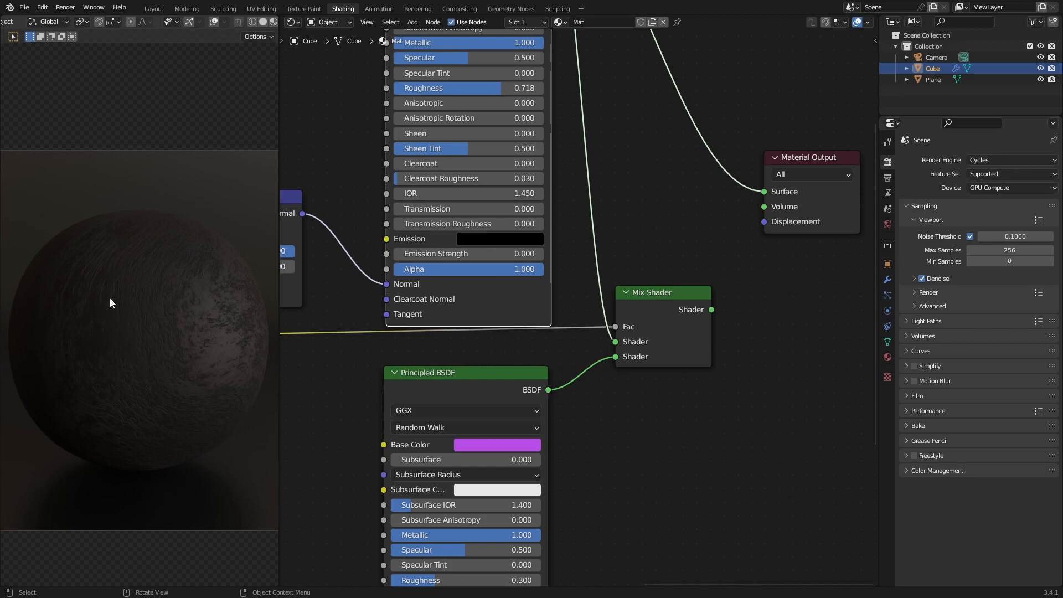
{"action": "middle_click_drag", "start_coordinate": [537, 328], "coordinate": [513, 322]}
{"action": "left_click", "coordinate": [423, 376], "text": "ctrl+shift"}
Disconnect the Mix Shader's Fac input, feed the Mix Shader to the Material Output, and set Fac to 0.5.
{"action": "left_click_drag", "start_coordinate": [621, 318], "coordinate": [521, 342], "text": "ctrl+shift"}
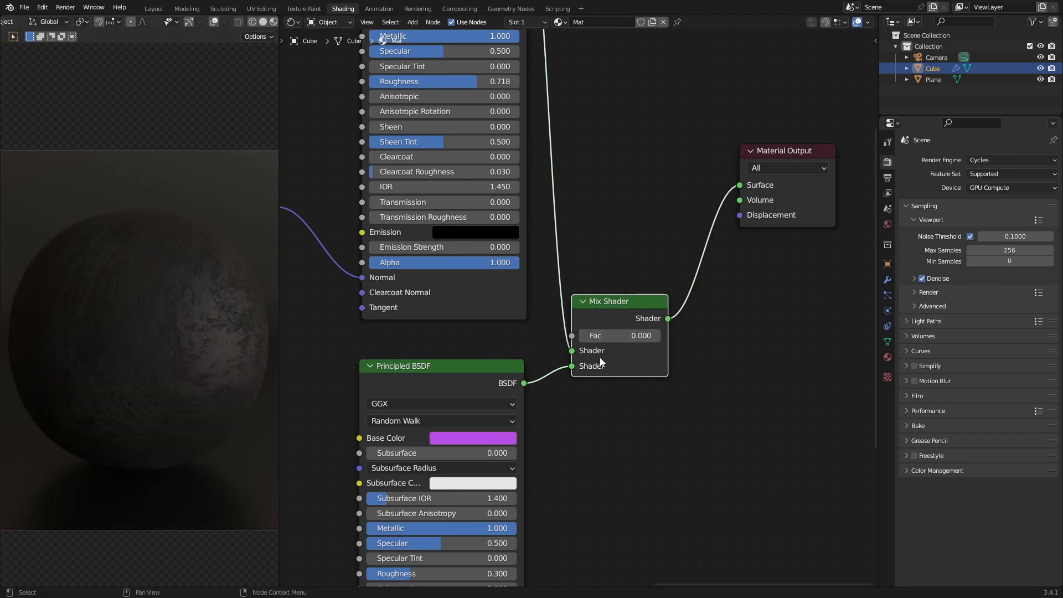
{"action": "left_click", "coordinate": [634, 336]}
{"action": "left_click", "coordinate": [715, 357]}
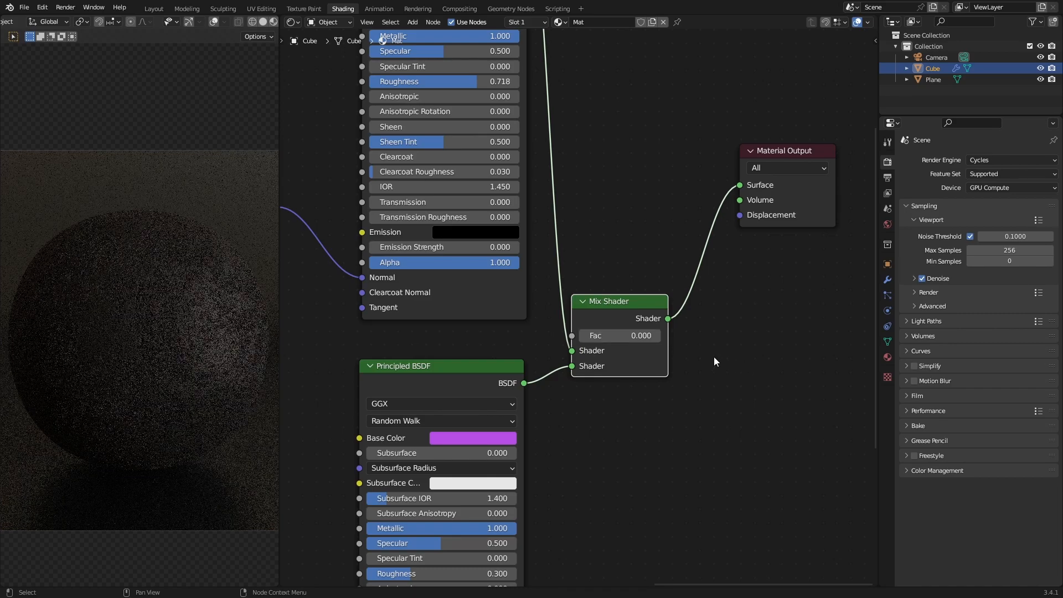
{"action": "left_click", "coordinate": [584, 335]}
{"action": "type", "text": ".5"}
{"action": "key", "text": "Return"}
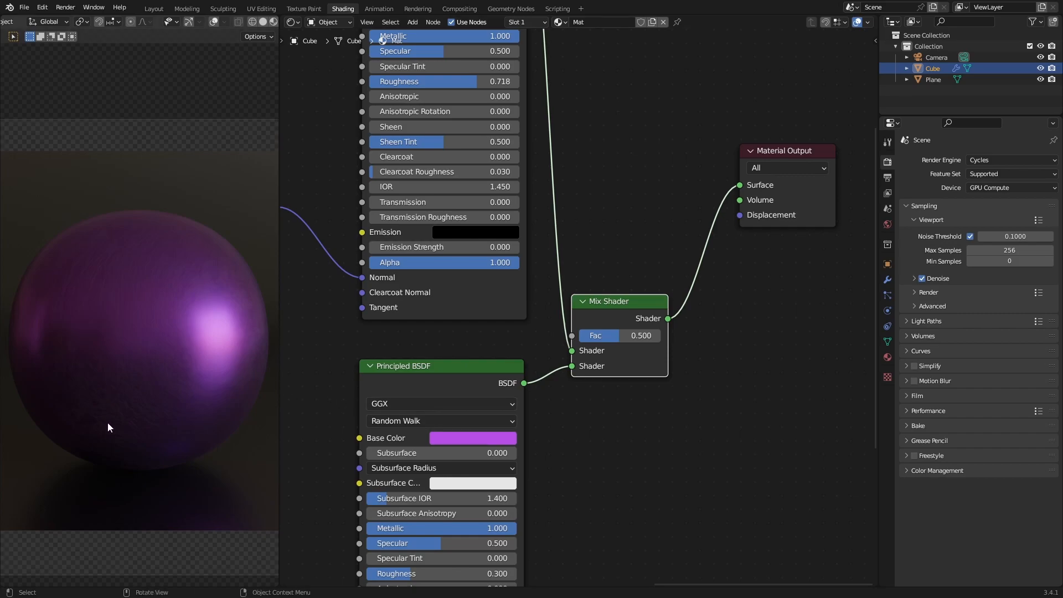
Try the Mix Shader's Fac at 1 and at 0 to compare the two materials on the sphere.
{"action": "scroll", "coordinate": [100, 449], "scroll_direction": "up", "scroll_amount": 4}
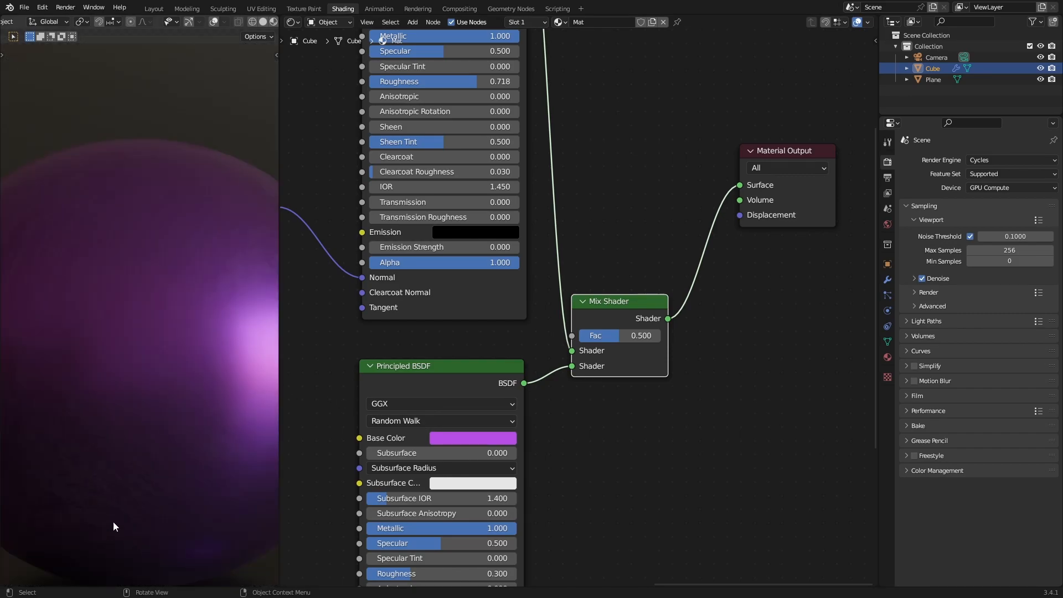
{"action": "scroll", "coordinate": [172, 474], "scroll_direction": "down", "scroll_amount": 3}
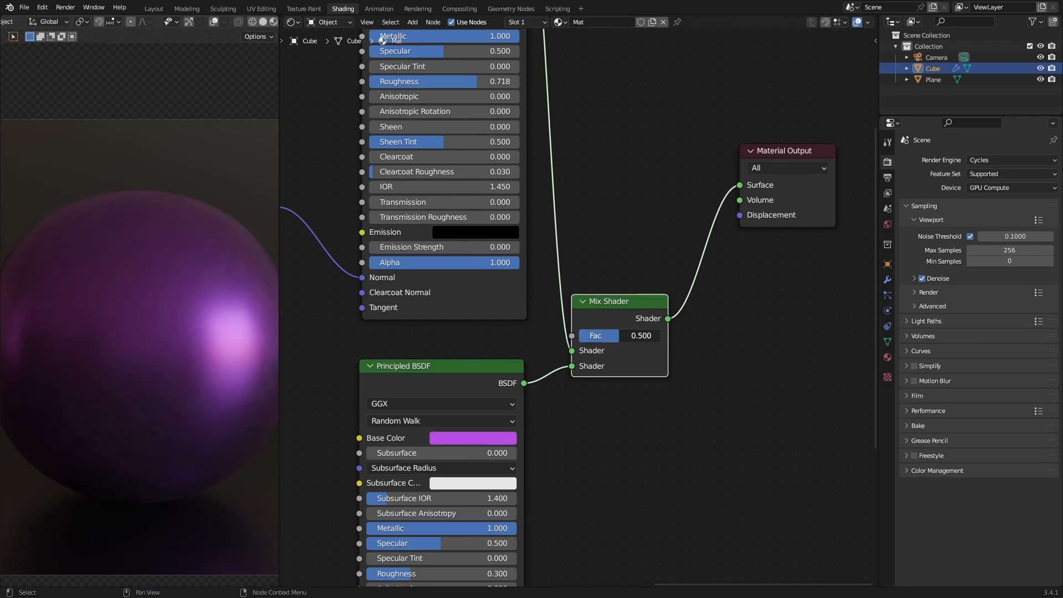
{"action": "type", "text": "1"}
{"action": "key", "text": "Return"}
{"action": "left_click_drag", "start_coordinate": [475, 399], "coordinate": [484, 408]}
{"action": "left_click_drag", "start_coordinate": [648, 336], "coordinate": [579, 336]}
{"action": "mouse_move", "coordinate": [484, 318]}
{"action": "left_mouse_down"}
{"action": "mouse_move", "coordinate": [491, 334]}
{"action": "mouse_move", "coordinate": [491, 318]}
{"action": "left_mouse_up"}
{"action": "left_click", "coordinate": [624, 248]}
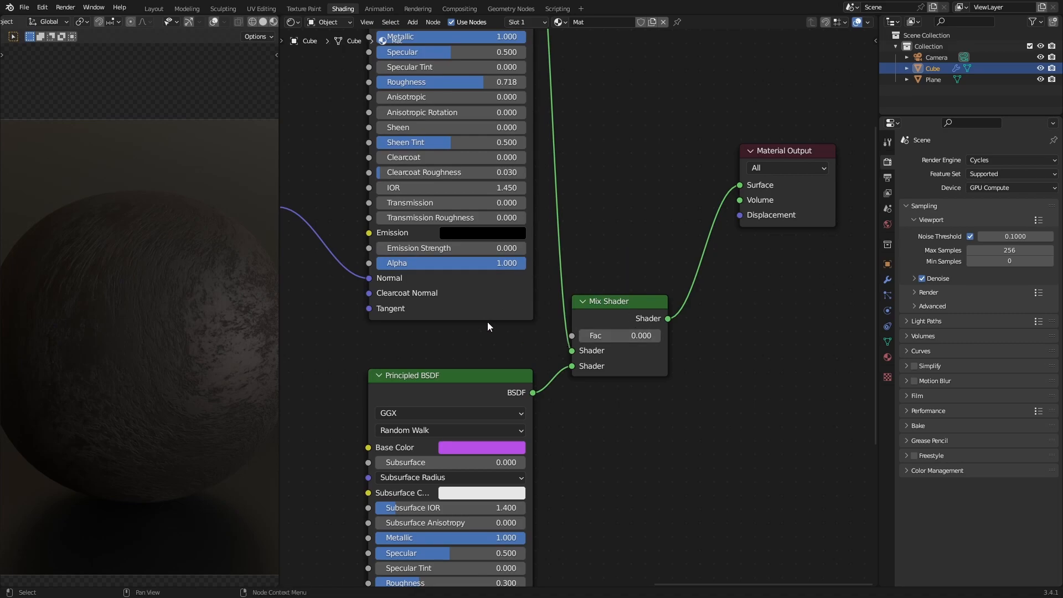
Preview the ColorRamp output on the sphere as the mask between the two shaders.
{"action": "middle_click_drag", "start_coordinate": [326, 353], "coordinate": [610, 316]}
{"action": "middle_click_drag", "start_coordinate": [679, 339], "coordinate": [547, 363]}
{"action": "scroll", "coordinate": [547, 363], "scroll_direction": "down", "scroll_amount": 2}
{"action": "middle_click_drag", "start_coordinate": [724, 344], "coordinate": [561, 371]}
{"action": "scroll", "coordinate": [560, 371], "scroll_direction": "down", "scroll_amount": 1}
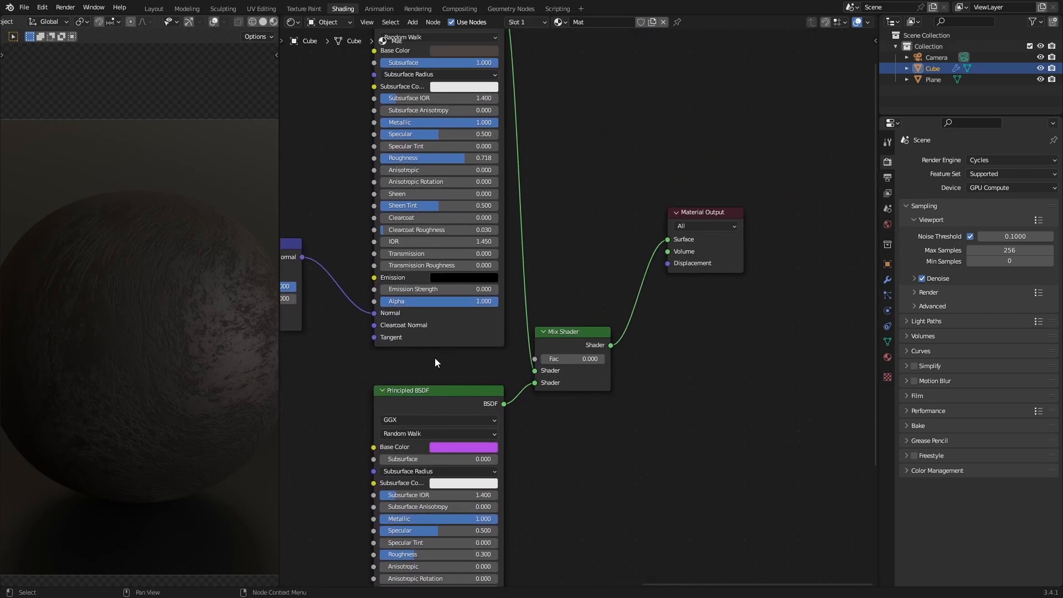
{"action": "middle_click_drag", "start_coordinate": [435, 363], "coordinate": [486, 333]}
{"action": "left_click_drag", "start_coordinate": [613, 313], "coordinate": [618, 307]}
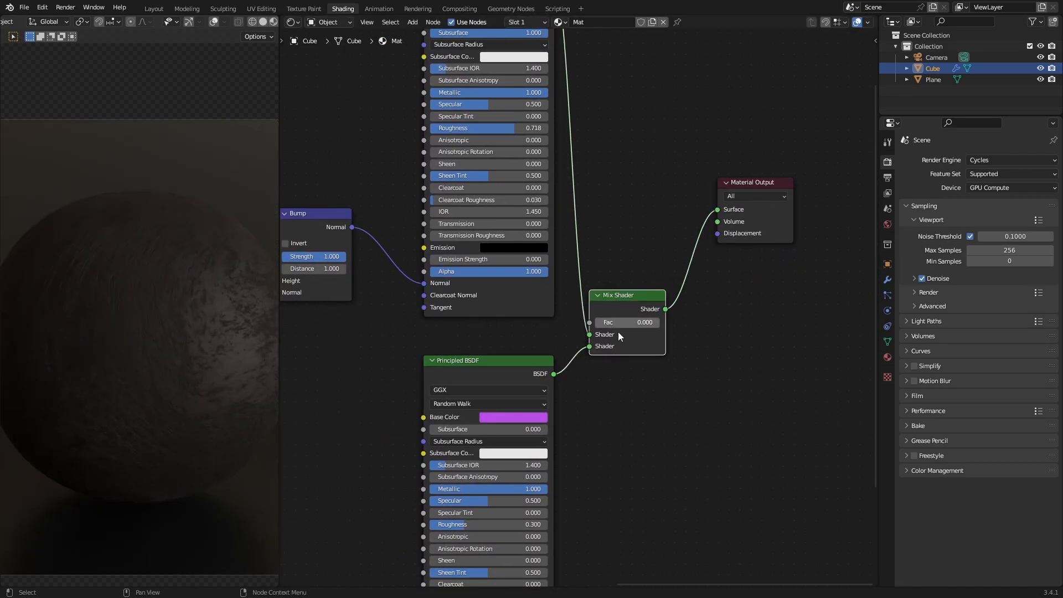
{"action": "key", "text": "Return"}
{"action": "middle_click_drag", "start_coordinate": [459, 350], "coordinate": [764, 345]}
{"action": "left_click", "coordinate": [424, 336], "text": "ctrl+shift"}
{"action": "scroll", "coordinate": [575, 382], "scroll_direction": "down", "scroll_amount": 4}
{"action": "middle_click_drag", "start_coordinate": [575, 381], "coordinate": [478, 411]}
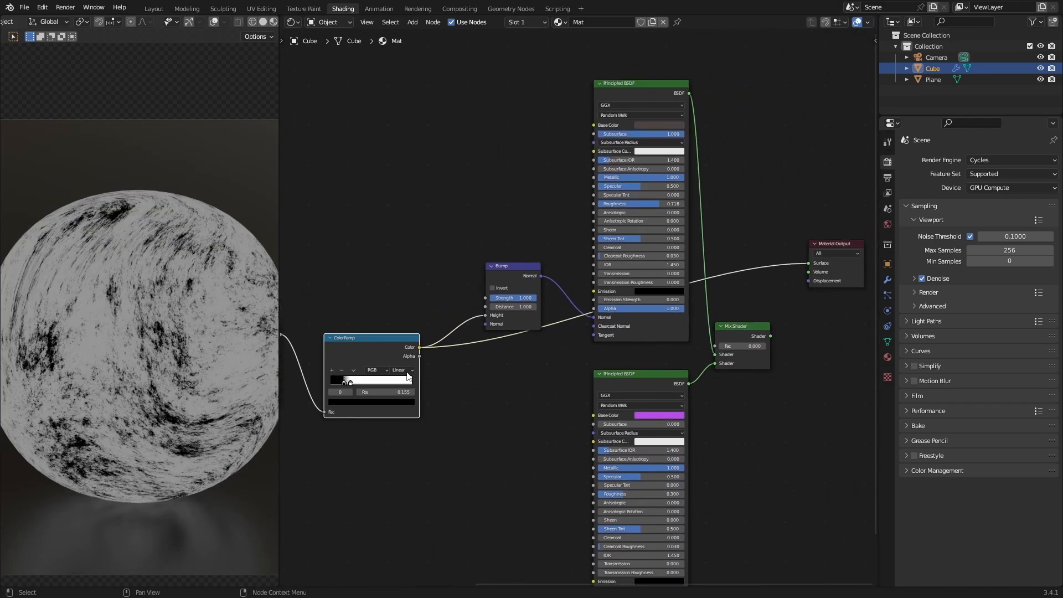
Connect the ColorRamp's Color output to the Mix Shader's Fac and route the Mix Shader to the Material Output.
{"action": "left_click_drag", "start_coordinate": [420, 347], "coordinate": [719, 347]}
{"action": "middle_click_drag", "start_coordinate": [719, 348], "coordinate": [599, 365]}
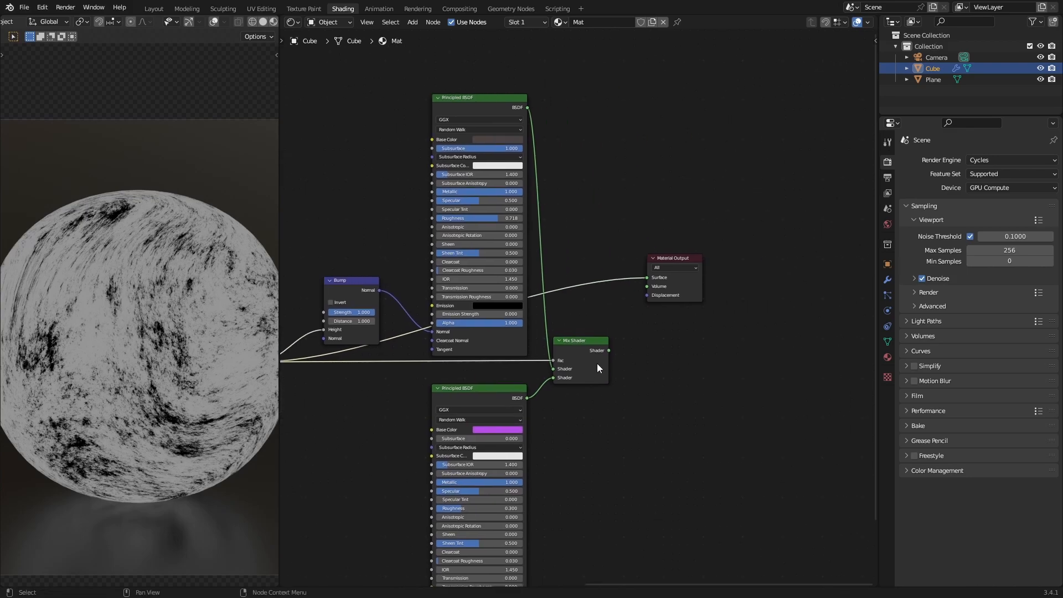
{"action": "left_click", "coordinate": [586, 346], "text": "ctrl+shift"}
{"action": "middle_click_drag", "start_coordinate": [288, 360], "coordinate": [347, 288]}
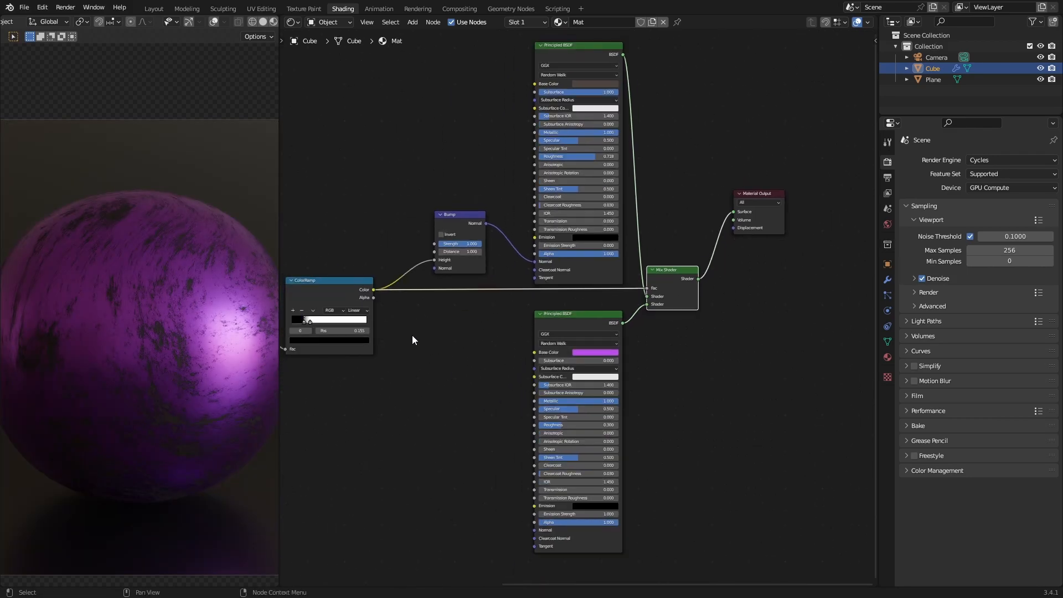
Preview the ColorRamp mask on the sphere and examine the texture nodes that feed it.
{"action": "left_click", "coordinate": [325, 291], "text": "ctrl+shift"}
{"action": "middle_click_drag", "start_coordinate": [458, 338], "coordinate": [671, 363]}
{"action": "scroll", "coordinate": [142, 357], "scroll_direction": "up", "scroll_amount": 4}
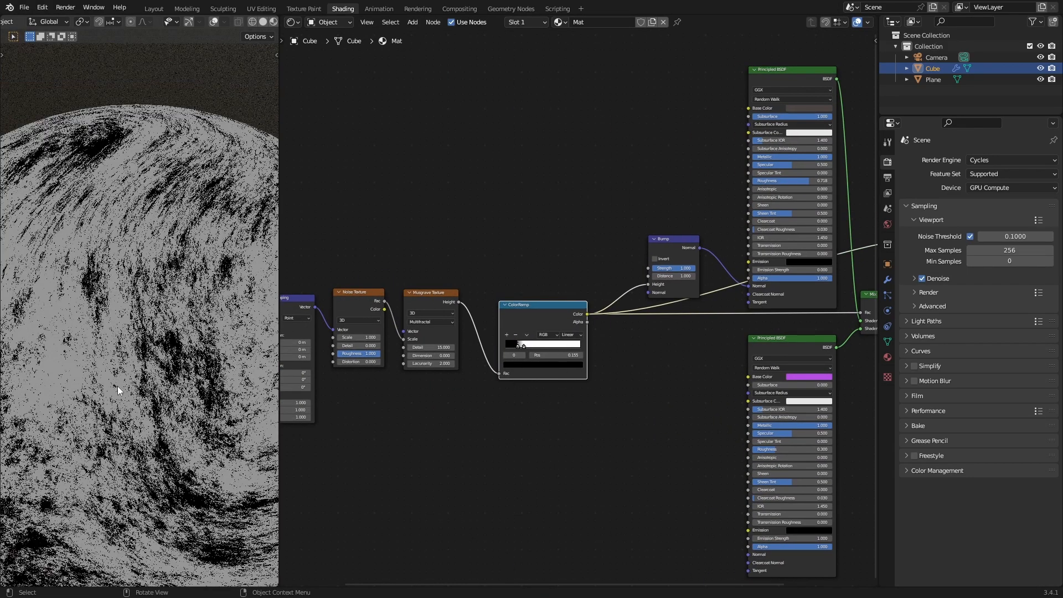
{"action": "middle_click_drag", "start_coordinate": [558, 338], "coordinate": [580, 371]}
{"action": "scroll", "coordinate": [361, 394], "scroll_direction": "up", "scroll_amount": 4}
{"action": "scroll", "coordinate": [419, 386], "scroll_direction": "down", "scroll_amount": 1}
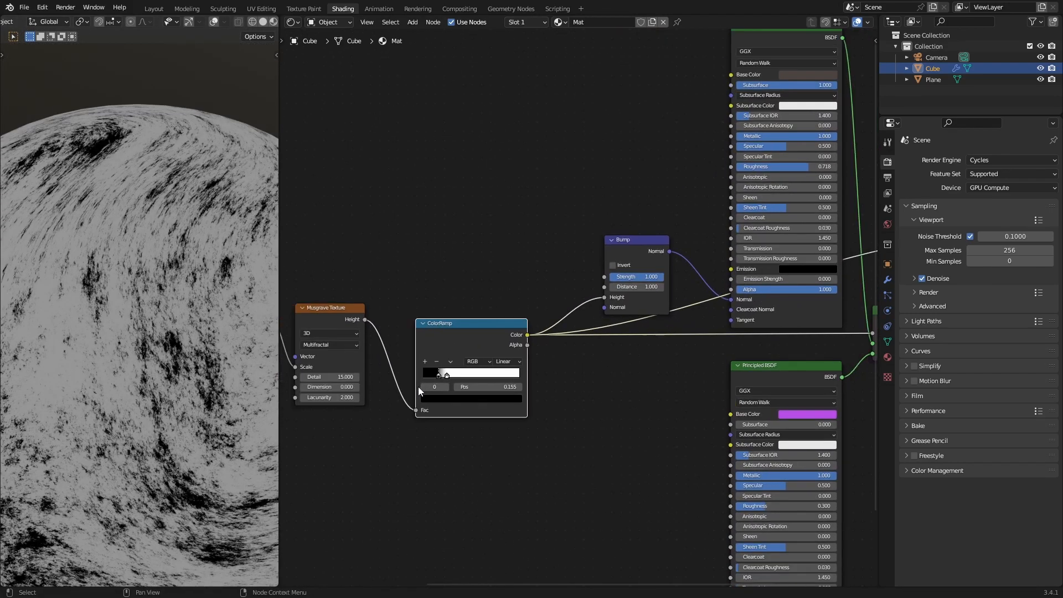
{"action": "scroll", "coordinate": [418, 386], "scroll_direction": "up", "scroll_amount": 4}
{"action": "middle_click_drag", "start_coordinate": [649, 387], "coordinate": [877, 369]}
{"action": "scroll", "coordinate": [460, 383], "scroll_direction": "down", "scroll_amount": 2}
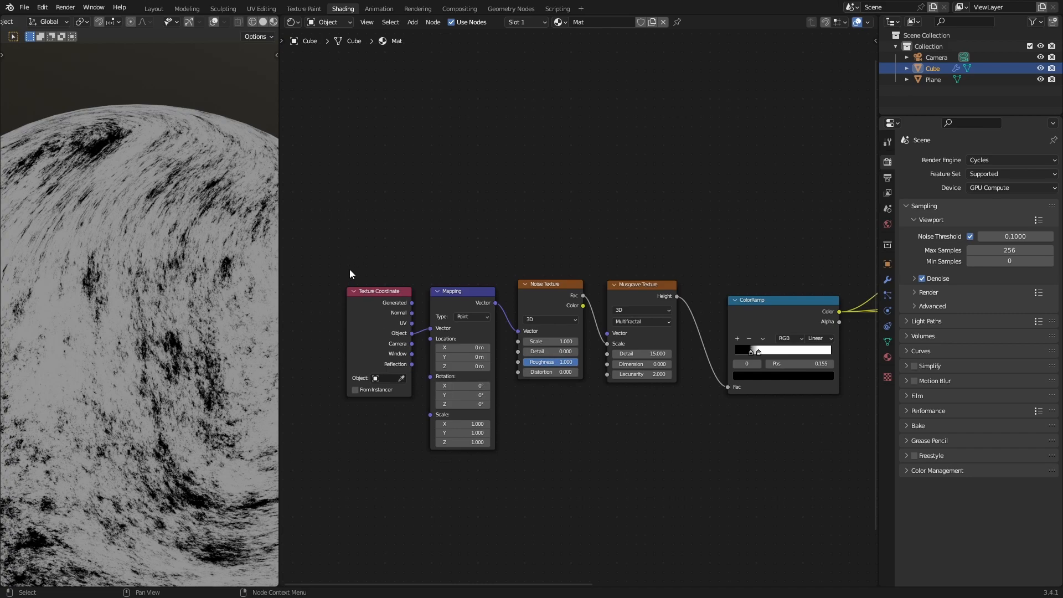
Move the Texture Coordinate and Mapping nodes slightly down and away from the Noise Texture.
{"action": "left_click_drag", "start_coordinate": [363, 292], "coordinate": [350, 303]}
{"action": "left_click_drag", "start_coordinate": [450, 308], "coordinate": [438, 324]}
{"action": "scroll", "coordinate": [450, 314], "scroll_direction": "up", "scroll_amount": 1}
{"action": "middle_click_drag", "start_coordinate": [587, 403], "coordinate": [545, 417]}
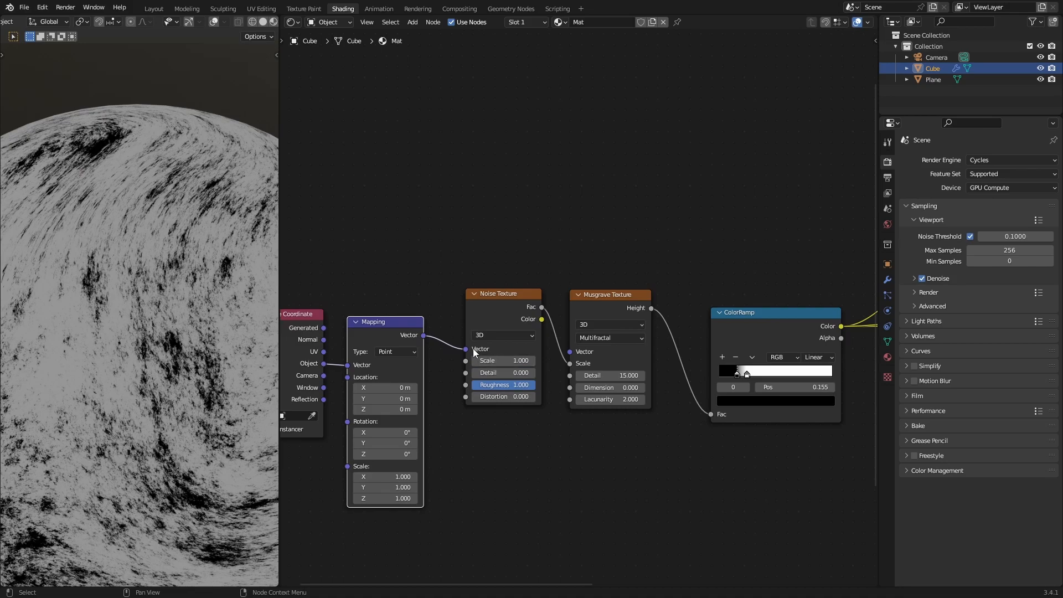
Disconnect the Mapping node from the Noise Texture's Vector input and examine the mask on the whole sphere.
{"action": "left_click", "coordinate": [460, 352]}
{"action": "left_click_drag", "start_coordinate": [439, 350], "coordinate": [438, 350]}
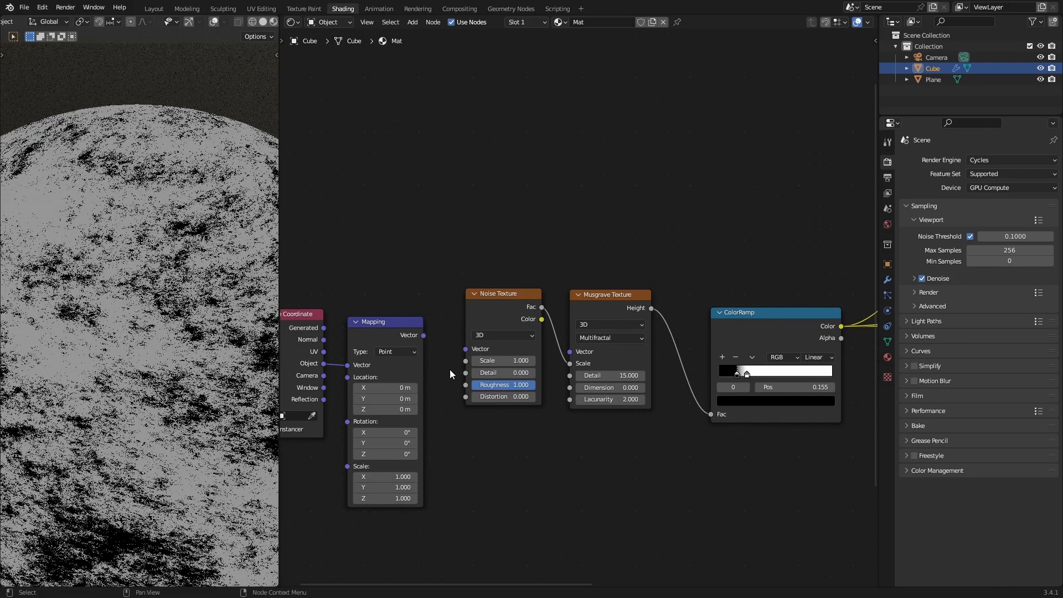
{"action": "scroll", "coordinate": [456, 354], "scroll_direction": "down", "scroll_amount": 5}
{"action": "scroll", "coordinate": [249, 380], "scroll_direction": "down", "scroll_amount": 6}
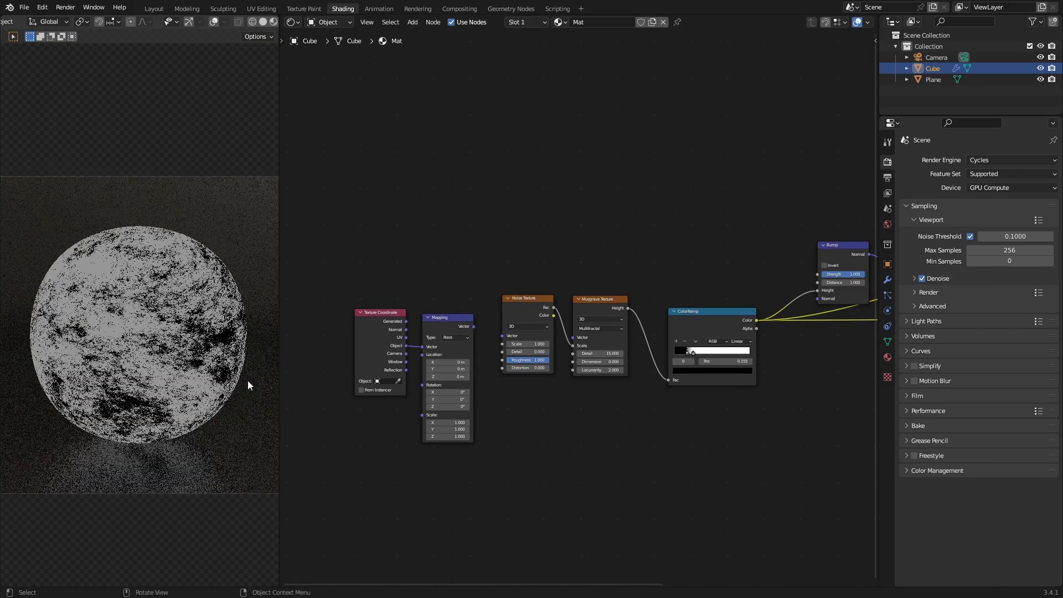
{"action": "scroll", "coordinate": [205, 364], "scroll_direction": "up", "scroll_amount": 3}
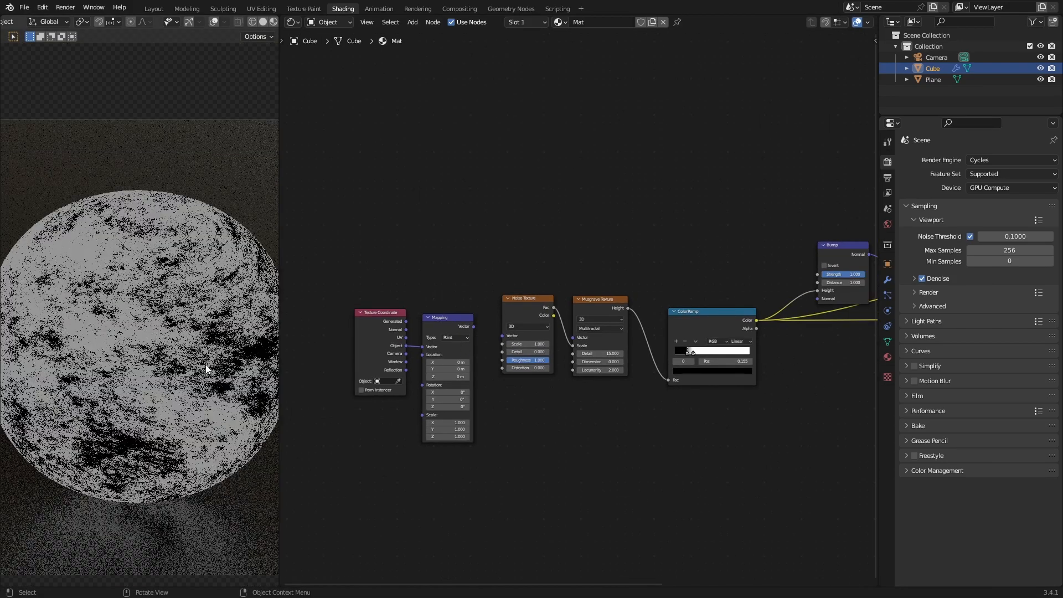
{"action": "scroll", "coordinate": [360, 368], "scroll_direction": "up", "scroll_amount": 2}
{"action": "middle_click_drag", "start_coordinate": [408, 375], "coordinate": [461, 358]}
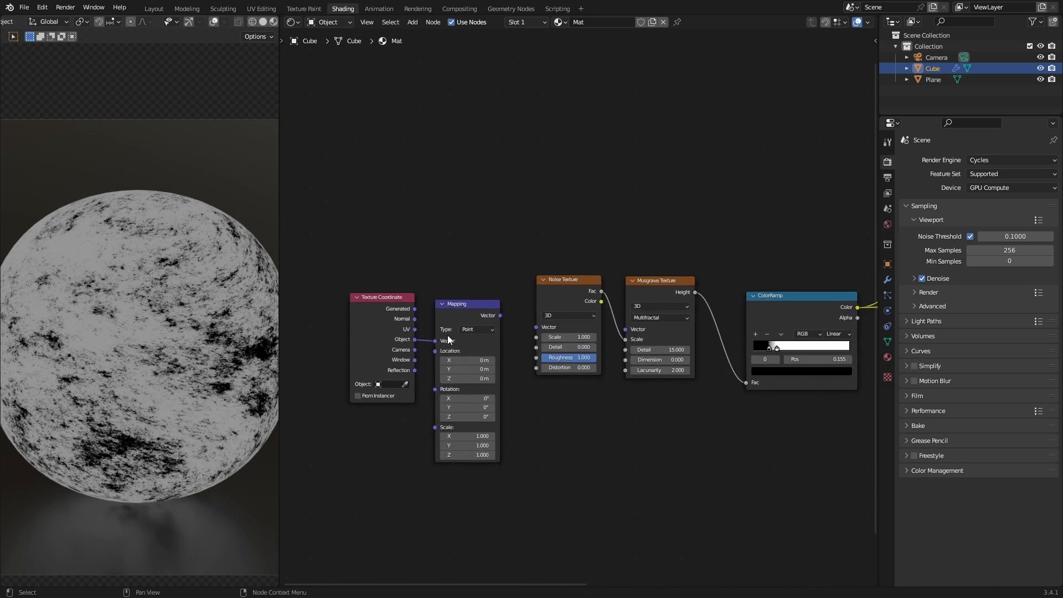
Reconnect the Mapping node's Vector output to the Noise Texture's Vector input and select the Noise Texture.
{"action": "scroll", "coordinate": [420, 339], "scroll_direction": "up", "scroll_amount": 1}
{"action": "left_click_drag", "start_coordinate": [375, 311], "coordinate": [394, 344]}
{"action": "left_click_drag", "start_coordinate": [479, 318], "coordinate": [540, 333]}
{"action": "middle_click_drag", "start_coordinate": [511, 440], "coordinate": [531, 453]}
{"action": "middle_click_drag", "start_coordinate": [665, 523], "coordinate": [467, 459]}
{"action": "scroll", "coordinate": [470, 517], "scroll_direction": "up", "scroll_amount": 2}
{"action": "mouse_move", "coordinate": [418, 288]}
{"action": "left_mouse_down"}
{"action": "mouse_move", "coordinate": [422, 310]}
{"action": "mouse_move", "coordinate": [403, 293]}
{"action": "mouse_move", "coordinate": [427, 287]}
{"action": "left_mouse_up"}
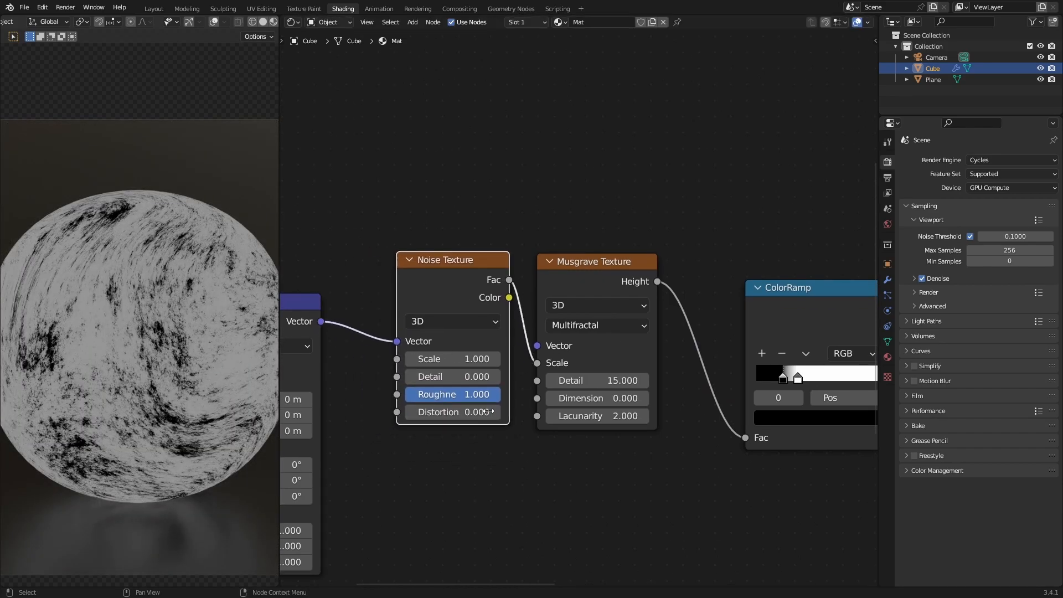
{"action": "scroll", "coordinate": [443, 442], "scroll_direction": "up", "scroll_amount": 2}
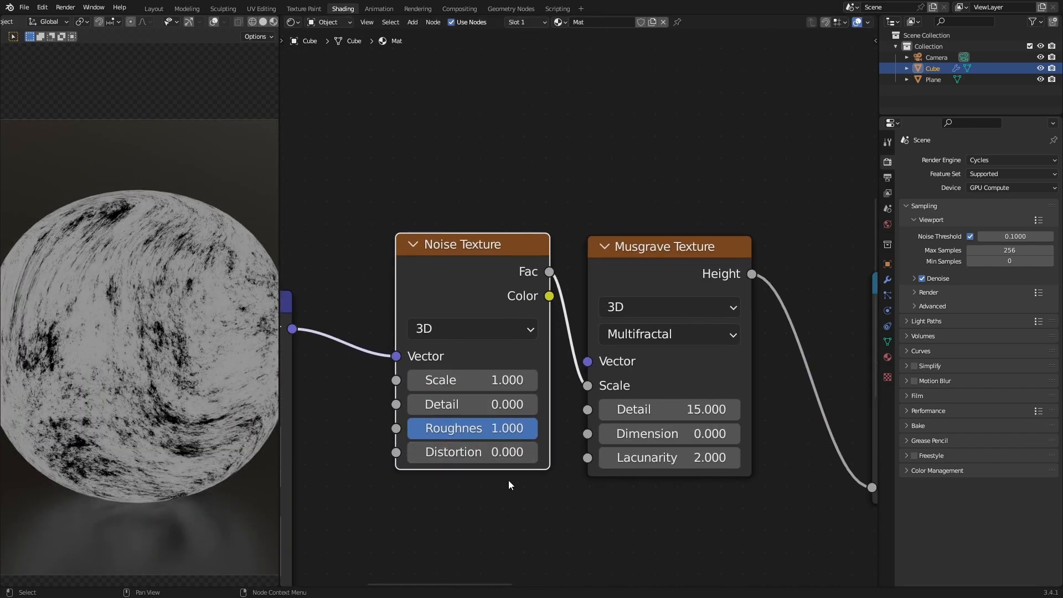
Send the Mix Shader to the Material Output and bring the texture nodes back into view.
{"action": "scroll", "coordinate": [493, 489], "scroll_direction": "down", "scroll_amount": 7}
{"action": "middle_click_drag", "start_coordinate": [742, 435], "coordinate": [515, 470]}
{"action": "left_click", "coordinate": [761, 332], "text": "ctrl+shift"}
{"action": "middle_click_drag", "start_coordinate": [420, 451], "coordinate": [655, 468]}
{"action": "scroll", "coordinate": [505, 358], "scroll_direction": "up", "scroll_amount": 5}
{"action": "scroll", "coordinate": [543, 355], "scroll_direction": "up", "scroll_amount": 5}
{"action": "middle_click_drag", "start_coordinate": [592, 458], "coordinate": [540, 416]}
{"action": "scroll", "coordinate": [532, 407], "scroll_direction": "up", "scroll_amount": 3}
Try a different value on the texture nodes, examine the sphere, and restore the original value.
{"action": "left_click_drag", "start_coordinate": [499, 398], "coordinate": [720, 398]}
{"action": "scroll", "coordinate": [157, 420], "scroll_direction": "up", "scroll_amount": 3}
{"action": "middle_click_drag", "start_coordinate": [210, 429], "coordinate": [145, 365], "text": "shift"}
{"action": "scroll", "coordinate": [88, 375], "scroll_direction": "down", "scroll_amount": 3}
{"action": "left_click_drag", "start_coordinate": [520, 399], "coordinate": [357, 352]}
{"action": "middle_click_drag", "start_coordinate": [129, 327], "coordinate": [146, 308], "text": "shift"}
Set the Noise Texture's Scale to 9.3 and examine the paint pattern on the sphere up close.
{"action": "middle_click_drag", "start_coordinate": [535, 404], "coordinate": [526, 358]}
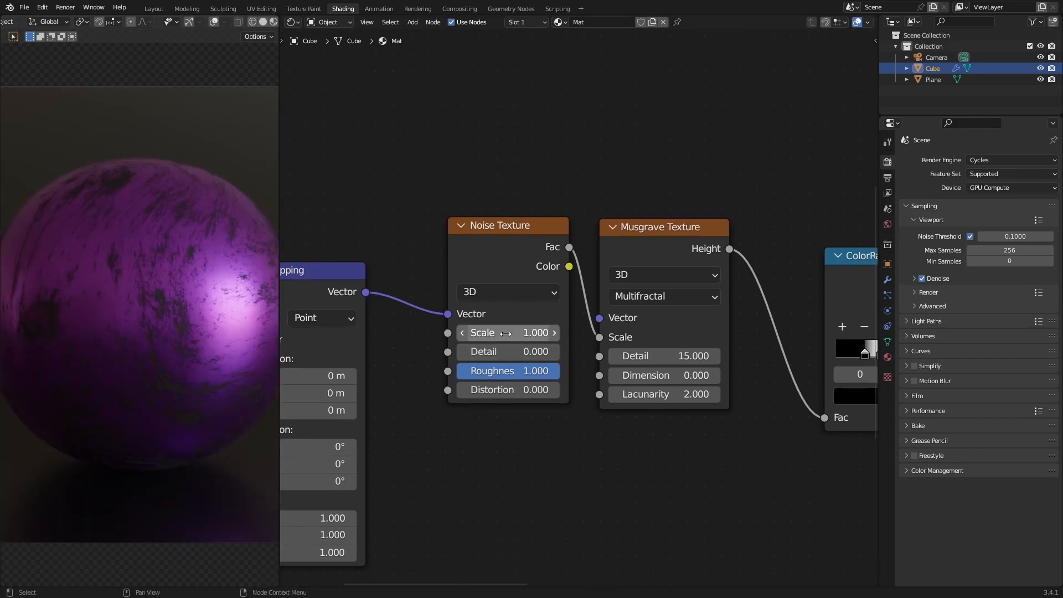
{"action": "left_click_drag", "start_coordinate": [512, 332], "coordinate": [570, 332]}
{"action": "middle_click_drag", "start_coordinate": [418, 375], "coordinate": [401, 420]}
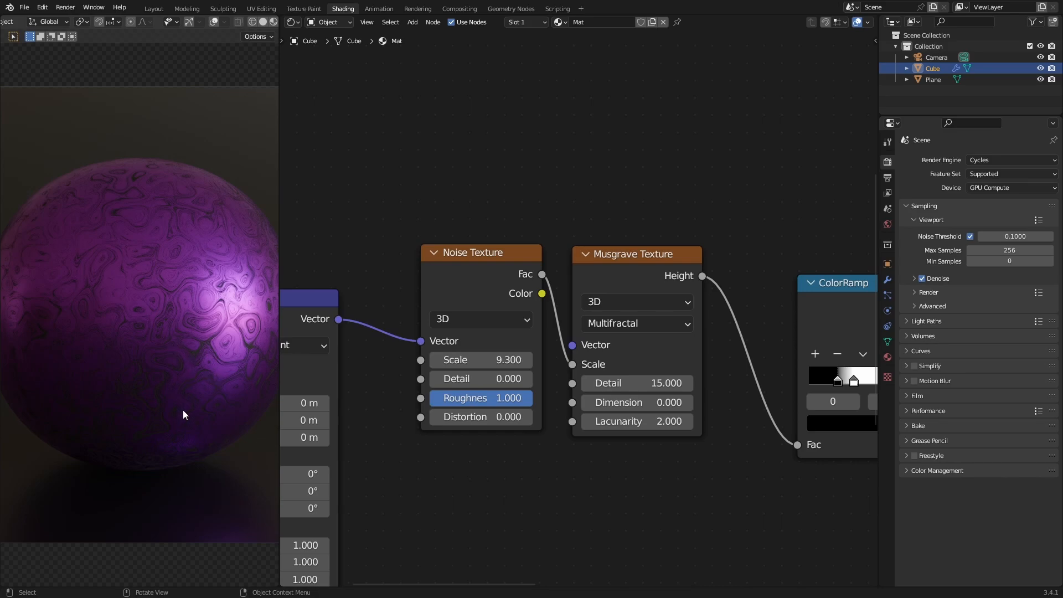
{"action": "scroll", "coordinate": [204, 393], "scroll_direction": "up", "scroll_amount": 5}
{"action": "scroll", "coordinate": [138, 289], "scroll_direction": "down", "scroll_amount": 4}
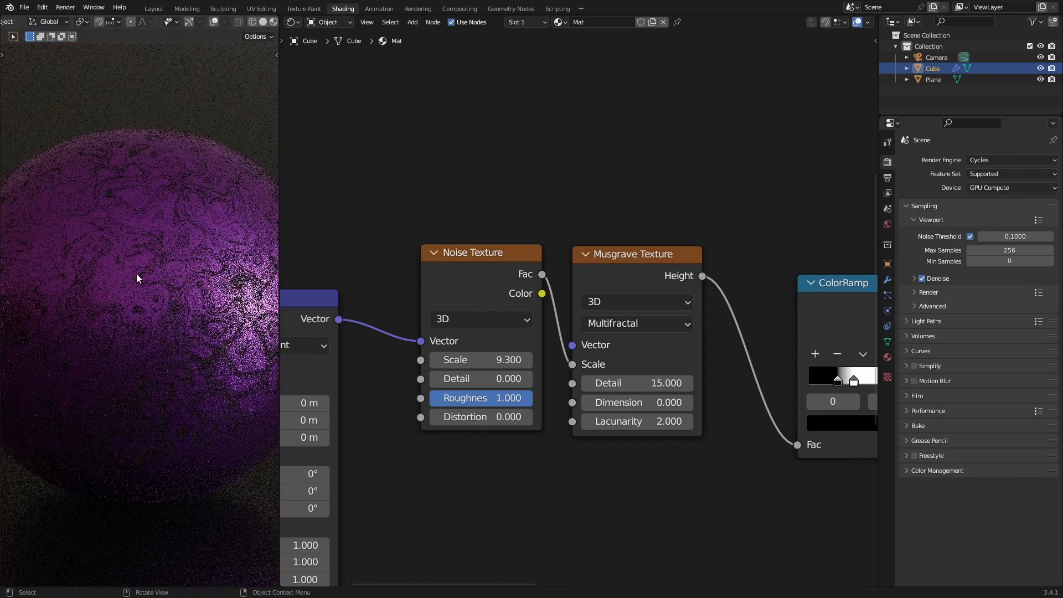
{"action": "middle_click_drag", "start_coordinate": [413, 380], "coordinate": [458, 330]}
{"action": "scroll", "coordinate": [226, 353], "scroll_direction": "down", "scroll_amount": 1}
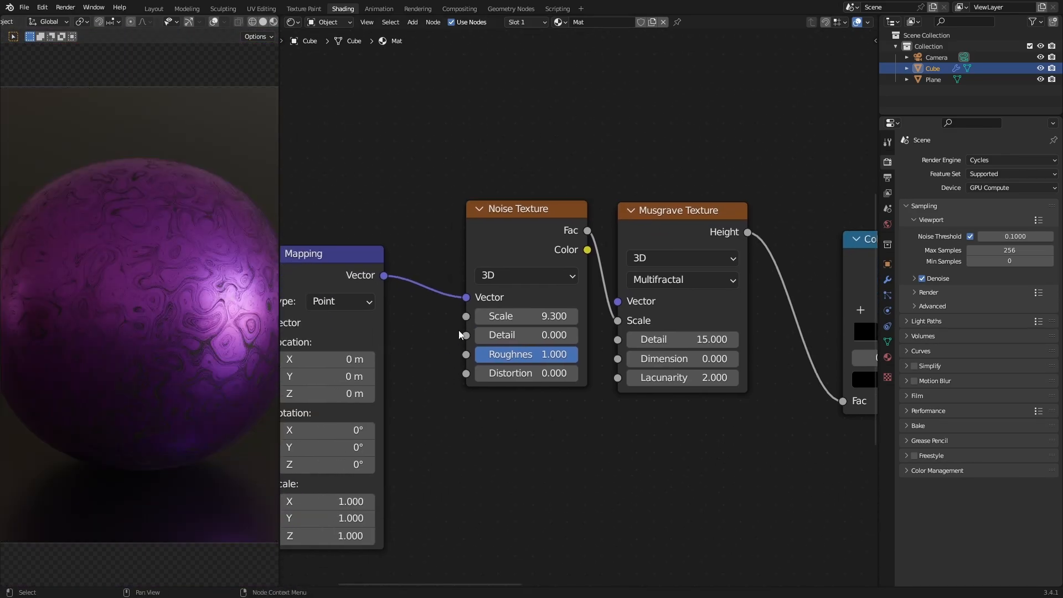
{"action": "scroll", "coordinate": [120, 334], "scroll_direction": "up", "scroll_amount": 5}
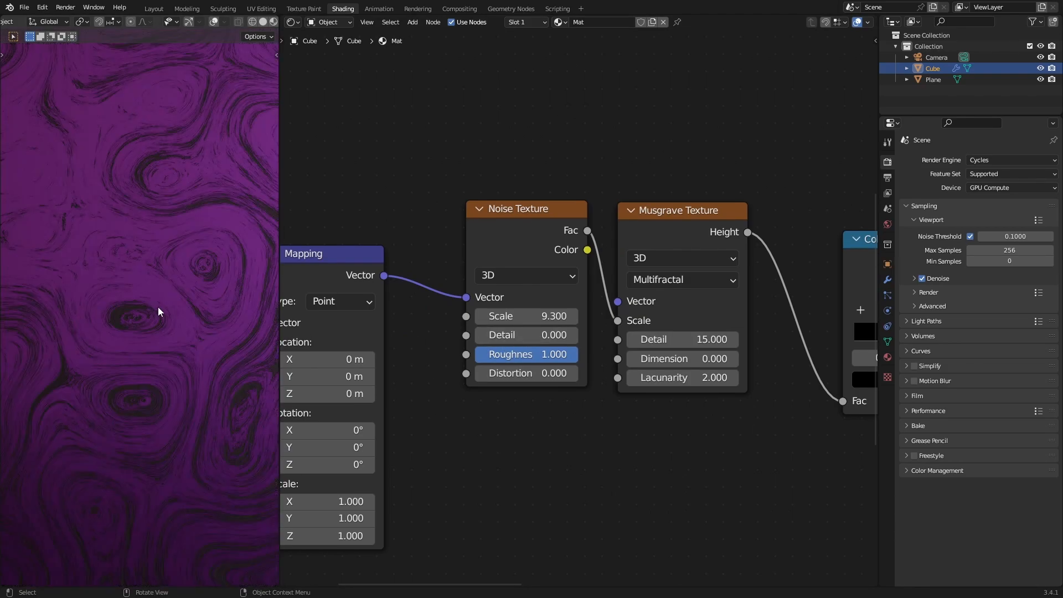
{"action": "scroll", "coordinate": [142, 310], "scroll_direction": "down", "scroll_amount": 5}
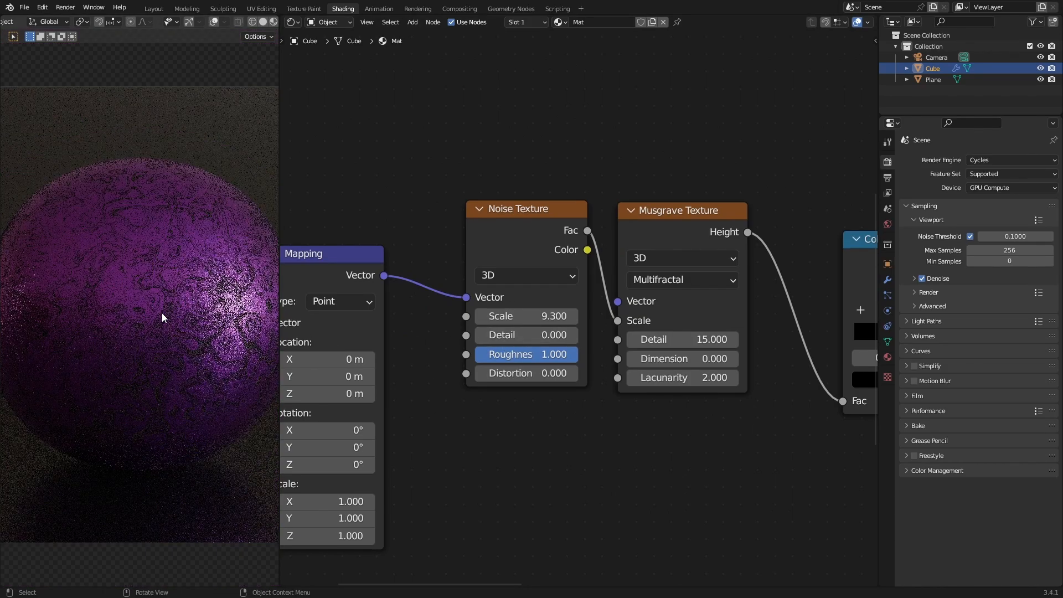
Undo the last Scale change on the Noise Texture.
{"action": "middle_click_drag", "start_coordinate": [494, 398], "coordinate": [401, 413]}
{"action": "scroll", "coordinate": [180, 365], "scroll_direction": "down", "scroll_amount": 2}
{"action": "scroll", "coordinate": [179, 365], "scroll_direction": "up", "scroll_amount": 1}
{"action": "middle_click_drag", "start_coordinate": [471, 428], "coordinate": [457, 408]}
{"action": "key", "text": "ctrl+z"}
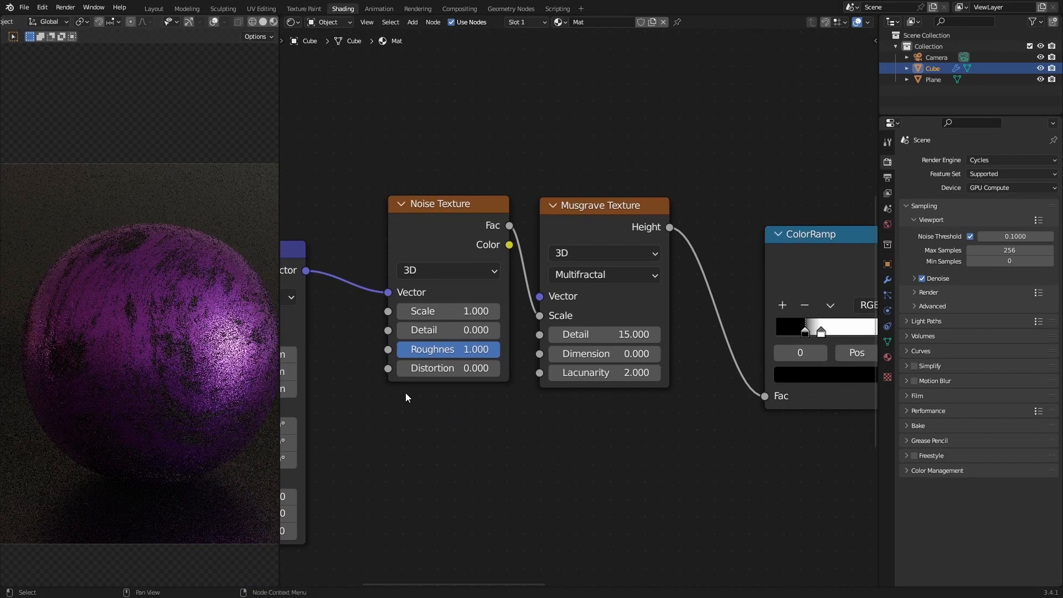
Try a different Distortion on the Noise Texture, examine the sphere up close, and undo the change.
{"action": "left_click_drag", "start_coordinate": [429, 369], "coordinate": [450, 369]}
{"action": "scroll", "coordinate": [233, 370], "scroll_direction": "up", "scroll_amount": 2}
{"action": "key", "text": "ctrl+z"}
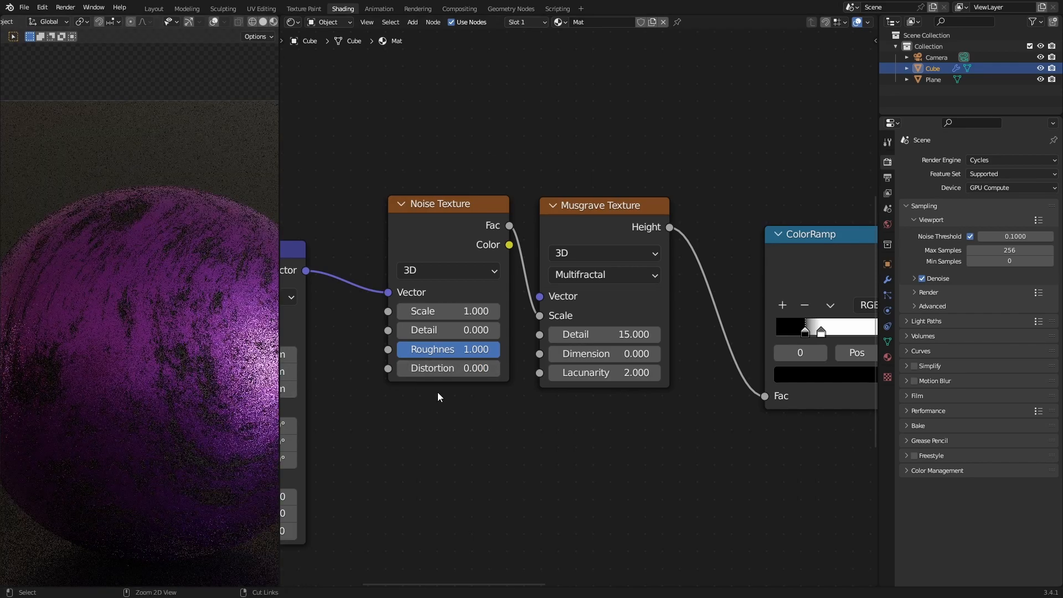
{"action": "scroll", "coordinate": [114, 368], "scroll_direction": "down", "scroll_amount": 2}
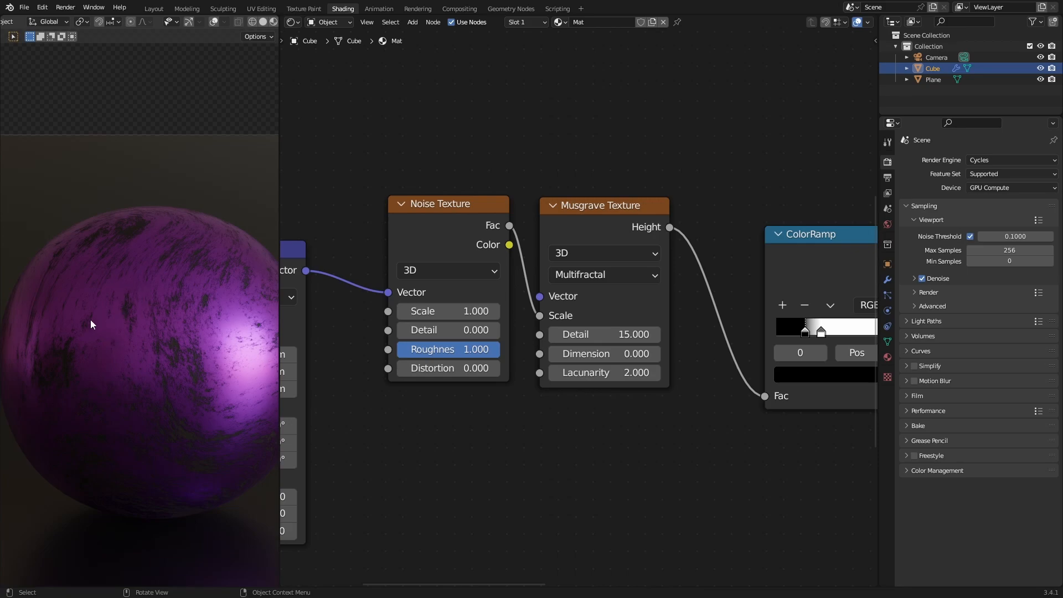
Switch the Noise Texture to 4D and set its W value to 16.
{"action": "left_click", "coordinate": [424, 269]}
{"action": "left_click", "coordinate": [405, 271]}
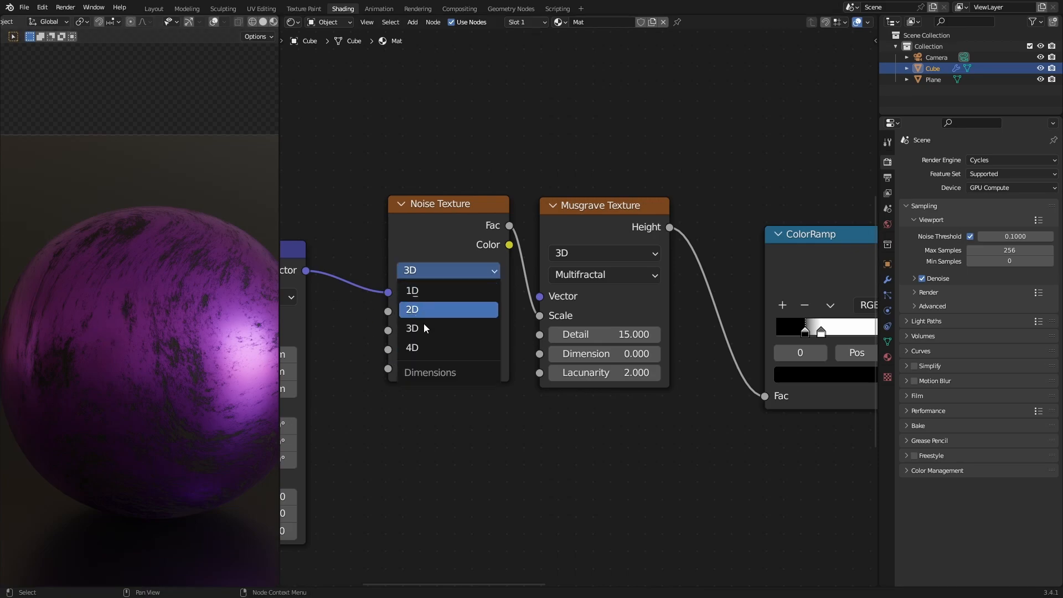
{"action": "left_click", "coordinate": [437, 348]}
{"action": "scroll", "coordinate": [393, 350], "scroll_direction": "up", "scroll_amount": 1}
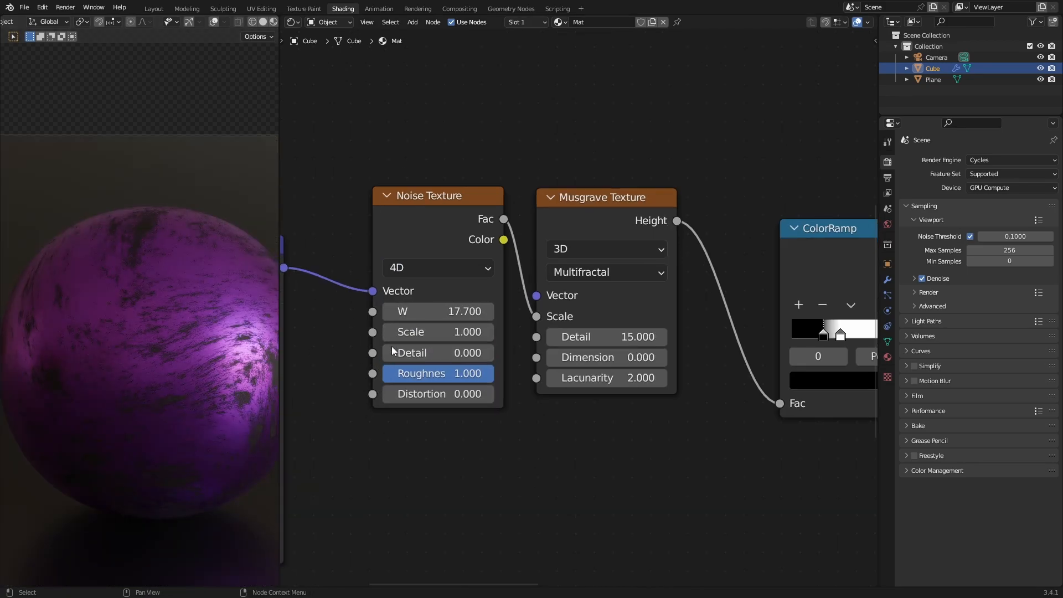
{"action": "mouse_move", "coordinate": [436, 320]}
{"action": "left_mouse_down"}
{"action": "mouse_move", "coordinate": [413, 320]}
{"action": "mouse_move", "coordinate": [454, 320]}
{"action": "mouse_move", "coordinate": [419, 312]}
{"action": "mouse_move", "coordinate": [438, 313]}
{"action": "left_mouse_up"}
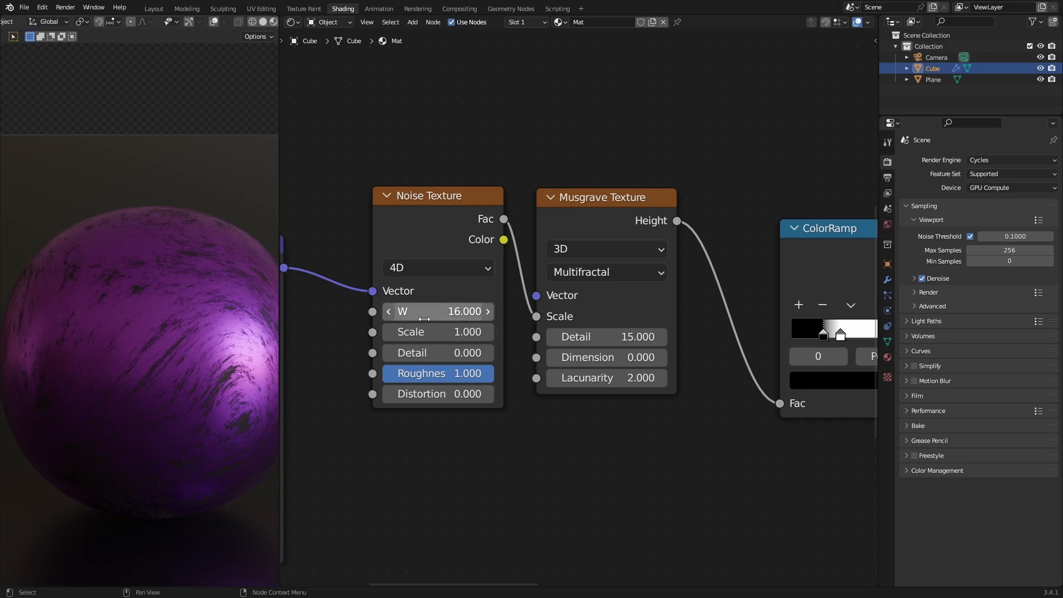
Vary the Noise Texture's W value to compare pattern variations and leave it at 39.1.
{"action": "left_click_drag", "start_coordinate": [448, 319], "coordinate": [505, 316]}
{"action": "left_click_drag", "start_coordinate": [407, 238], "coordinate": [362, 238]}
{"action": "left_click_drag", "start_coordinate": [438, 315], "coordinate": [457, 315]}
{"action": "scroll", "coordinate": [534, 427], "scroll_direction": "down", "scroll_amount": 1}
{"action": "middle_click_drag", "start_coordinate": [534, 427], "coordinate": [437, 430]}
{"action": "mouse_move", "coordinate": [507, 323]}
{"action": "left_mouse_down"}
{"action": "mouse_move", "coordinate": [528, 325]}
{"action": "mouse_move", "coordinate": [517, 329]}
{"action": "left_mouse_up"}
{"action": "middle_click_drag", "start_coordinate": [420, 305], "coordinate": [507, 360]}
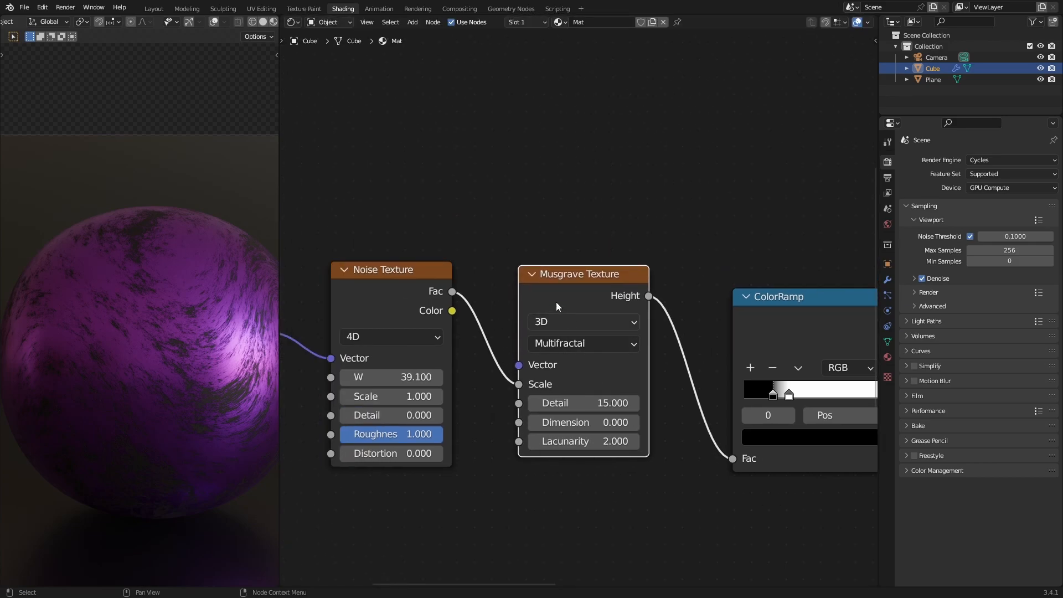
Cut the link from the Noise Texture to the Musgrave Texture's Scale and preview the Musgrave Texture on the sphere.
{"action": "right_click_drag", "start_coordinate": [526, 391], "coordinate": [501, 376], "text": "ctrl"}
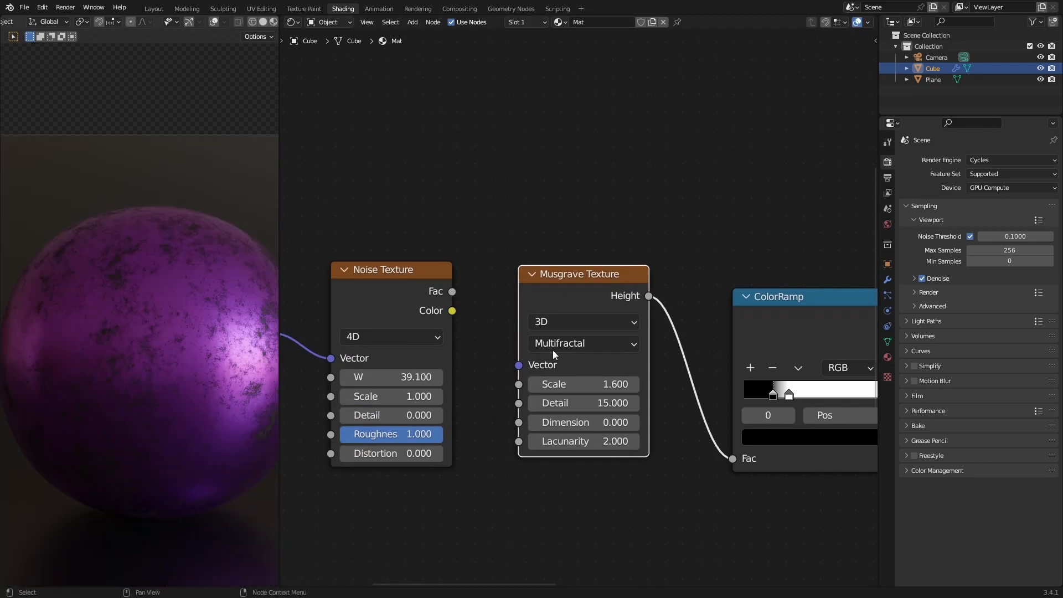
{"action": "middle_click_drag", "start_coordinate": [605, 335], "coordinate": [527, 334]}
{"action": "left_click", "coordinate": [500, 305], "text": "ctrl+shift"}
{"action": "scroll", "coordinate": [313, 329], "scroll_direction": "down", "scroll_amount": 3}
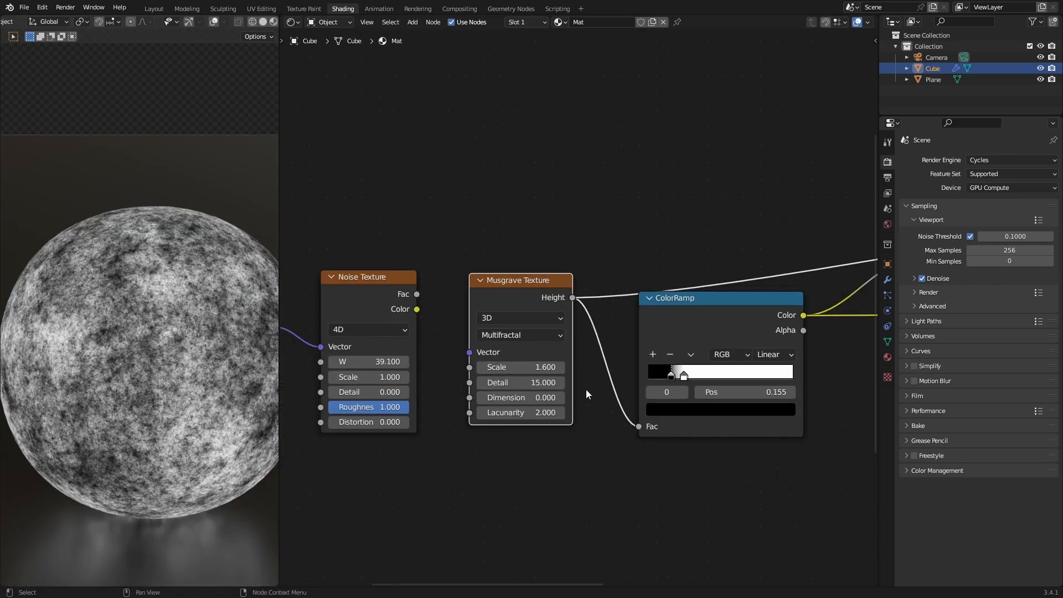
Send the Mix Shader to the Material Output and reconnect the Noise Texture's Fac to the Musgrave Texture's Scale.
{"action": "scroll", "coordinate": [581, 338], "scroll_direction": "down", "scroll_amount": 3}
{"action": "middle_click_drag", "start_coordinate": [777, 351], "coordinate": [656, 355]}
{"action": "left_click", "coordinate": [789, 311], "text": "ctrl+shift"}
{"action": "middle_click_drag", "start_coordinate": [463, 390], "coordinate": [714, 387]}
{"action": "scroll", "coordinate": [421, 327], "scroll_direction": "up", "scroll_amount": 4}
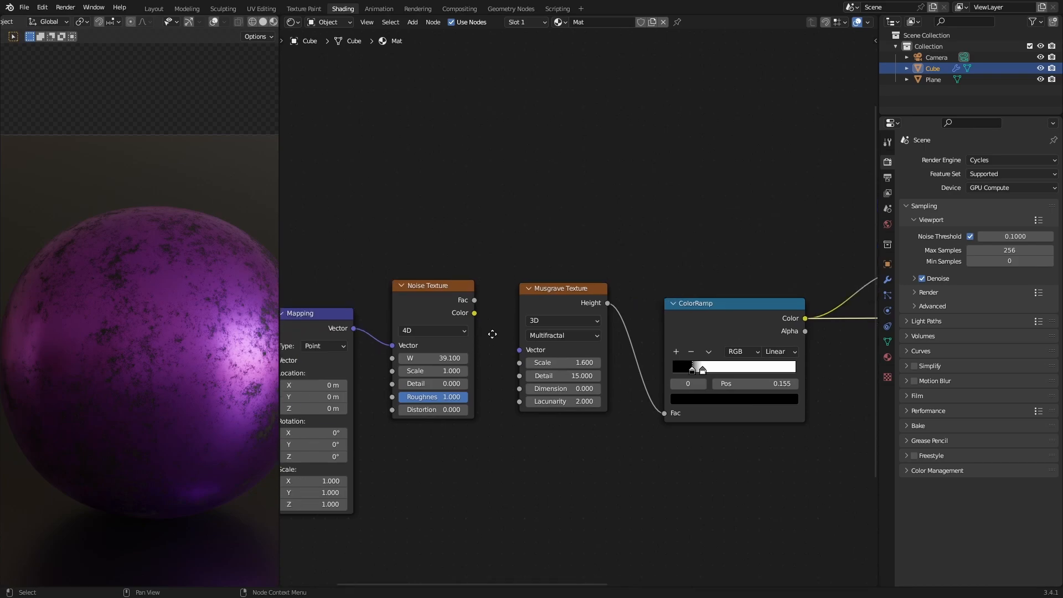
{"action": "left_click_drag", "start_coordinate": [391, 260], "coordinate": [459, 358]}
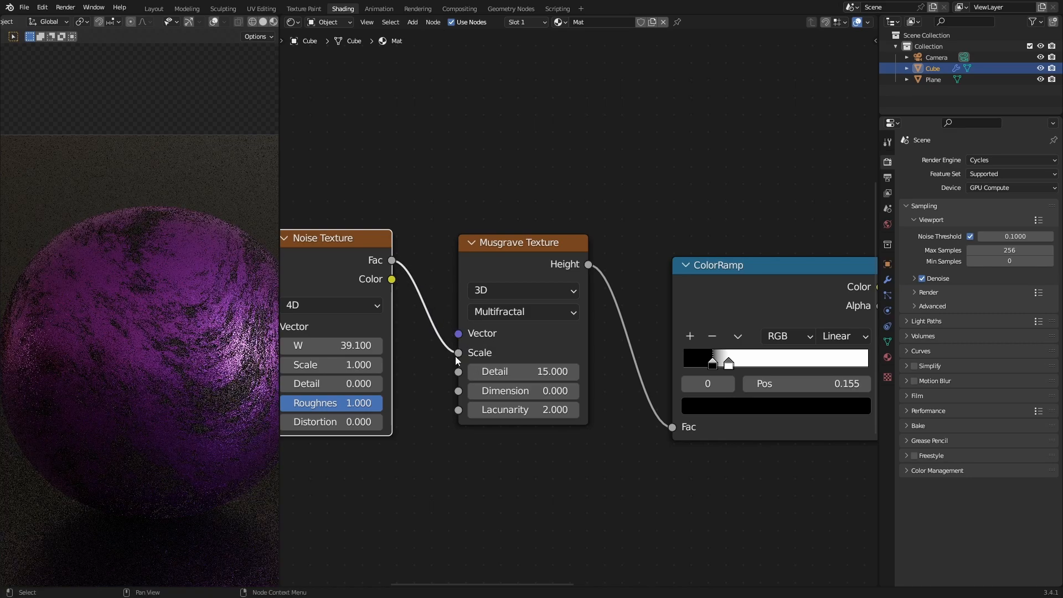
Try the Musgrave Texture's Detail at 3.5 and a different Dimension, undoing each change.
{"action": "middle_click_drag", "start_coordinate": [665, 441], "coordinate": [610, 425]}
{"action": "scroll", "coordinate": [474, 402], "scroll_direction": "up", "scroll_amount": 2}
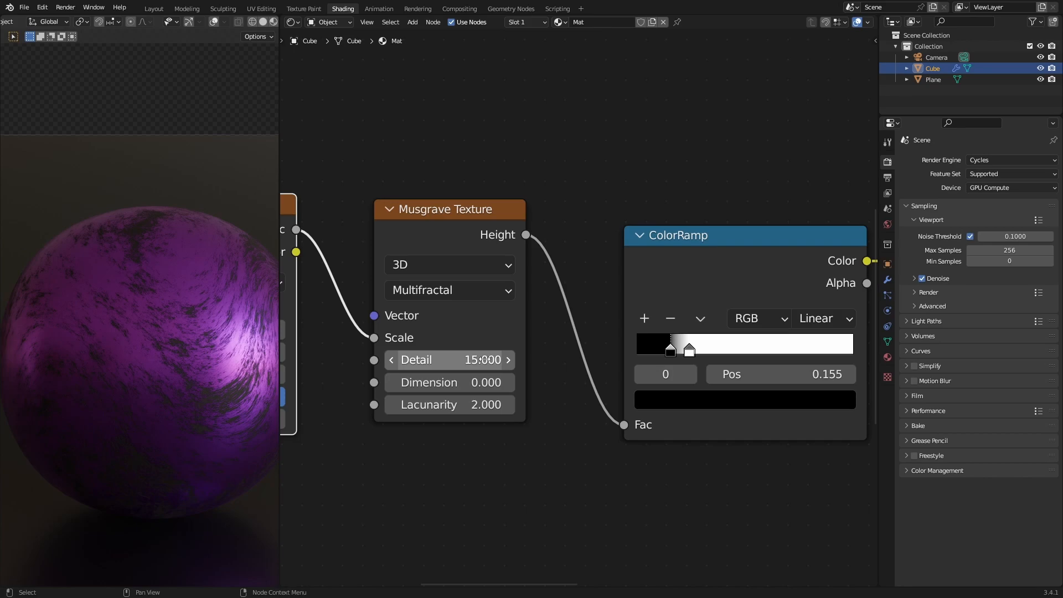
{"action": "left_click_drag", "start_coordinate": [482, 360], "coordinate": [421, 360]}
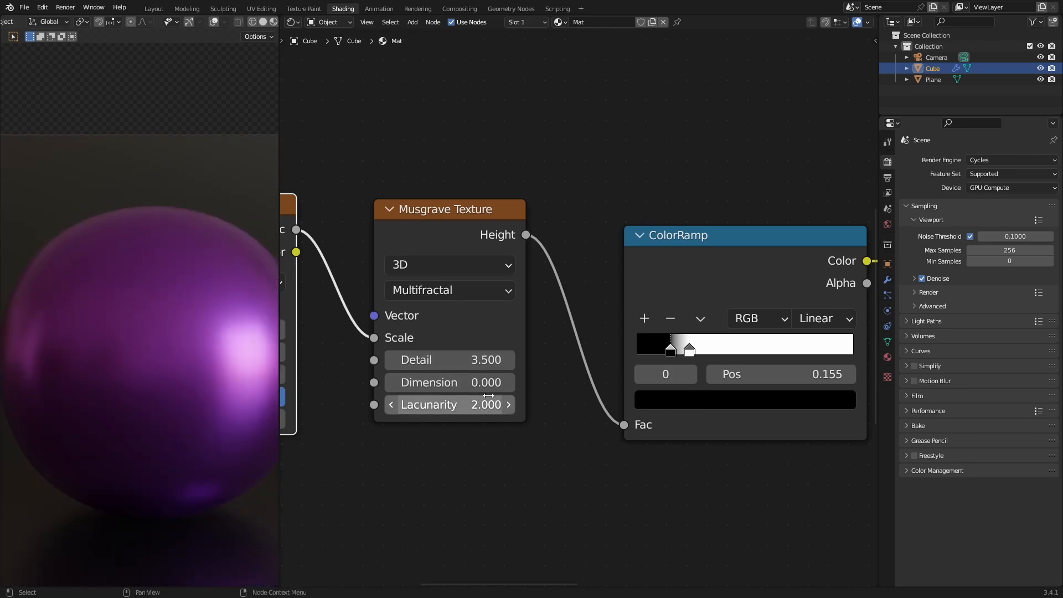
{"action": "key", "text": "ctrl+z"}
{"action": "middle_click_drag", "start_coordinate": [450, 382], "coordinate": [515, 341]}
{"action": "left_click_drag", "start_coordinate": [535, 343], "coordinate": [558, 373]}
{"action": "key", "text": "ctrl+z"}
{"action": "key", "text": "ctrl+z"}
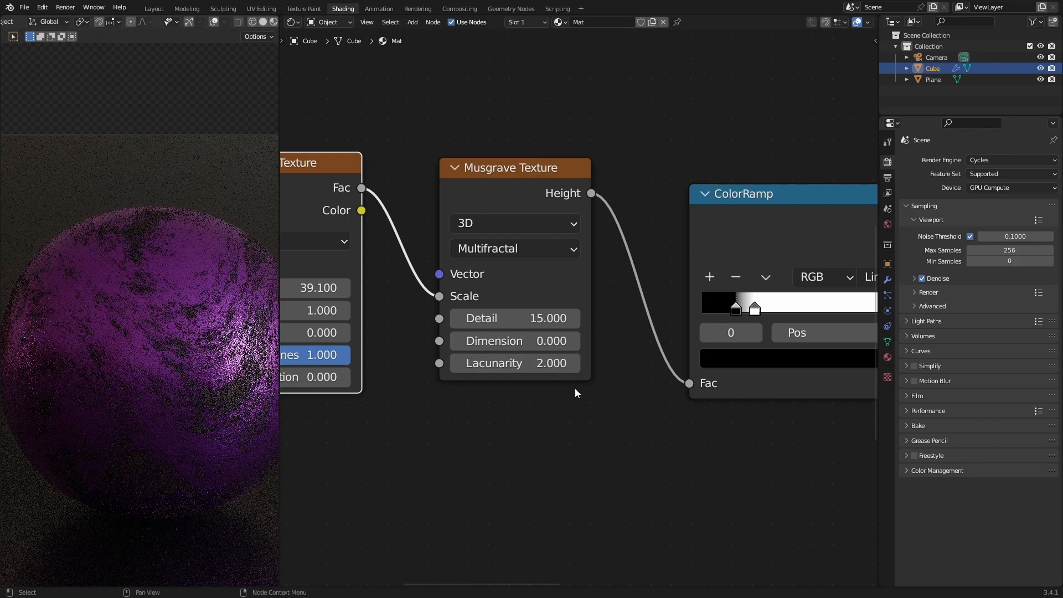
Preview the ColorRamp on the sphere, move its black stop to position 0, and examine the mask.
{"action": "scroll", "coordinate": [527, 390], "scroll_direction": "down", "scroll_amount": 2}
{"action": "middle_click_drag", "start_coordinate": [546, 437], "coordinate": [435, 496]}
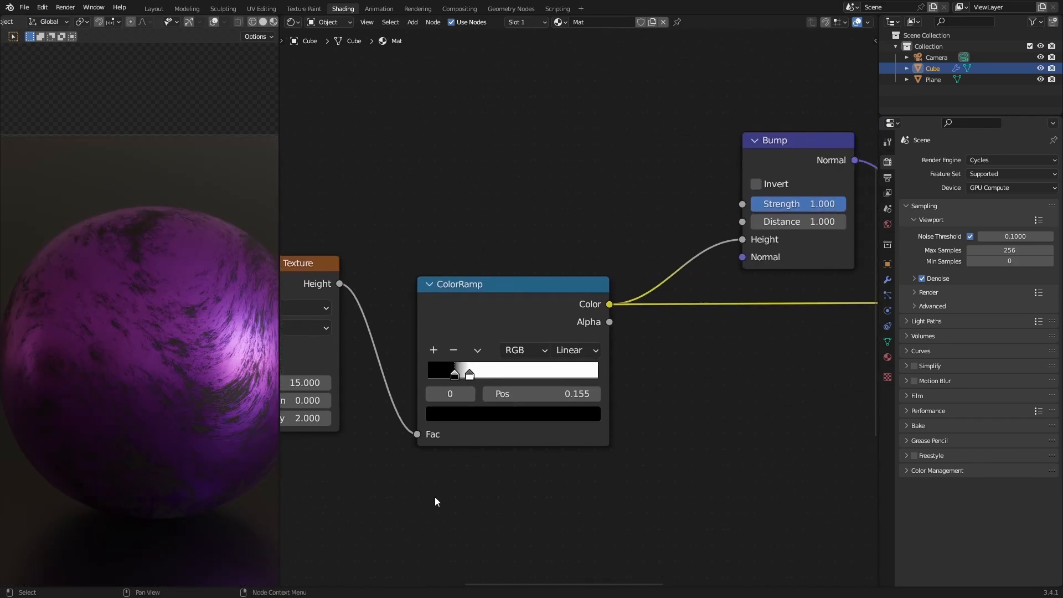
{"action": "left_click", "coordinate": [467, 305], "text": "ctrl+shift"}
{"action": "scroll", "coordinate": [424, 419], "scroll_direction": "up", "scroll_amount": 2}
{"action": "left_click_drag", "start_coordinate": [411, 409], "coordinate": [293, 419]}
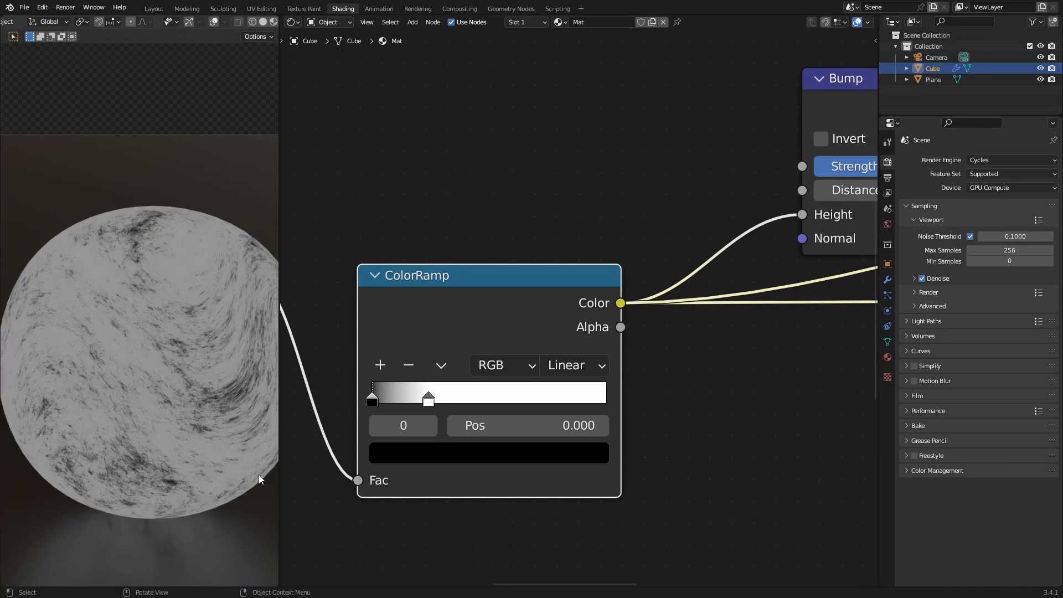
{"action": "scroll", "coordinate": [242, 401], "scroll_direction": "down", "scroll_amount": 3}
{"action": "scroll", "coordinate": [178, 375], "scroll_direction": "up", "scroll_amount": 5}
{"action": "scroll", "coordinate": [405, 430], "scroll_direction": "down", "scroll_amount": 3}
{"action": "middle_click_drag", "start_coordinate": [405, 430], "coordinate": [399, 397]}
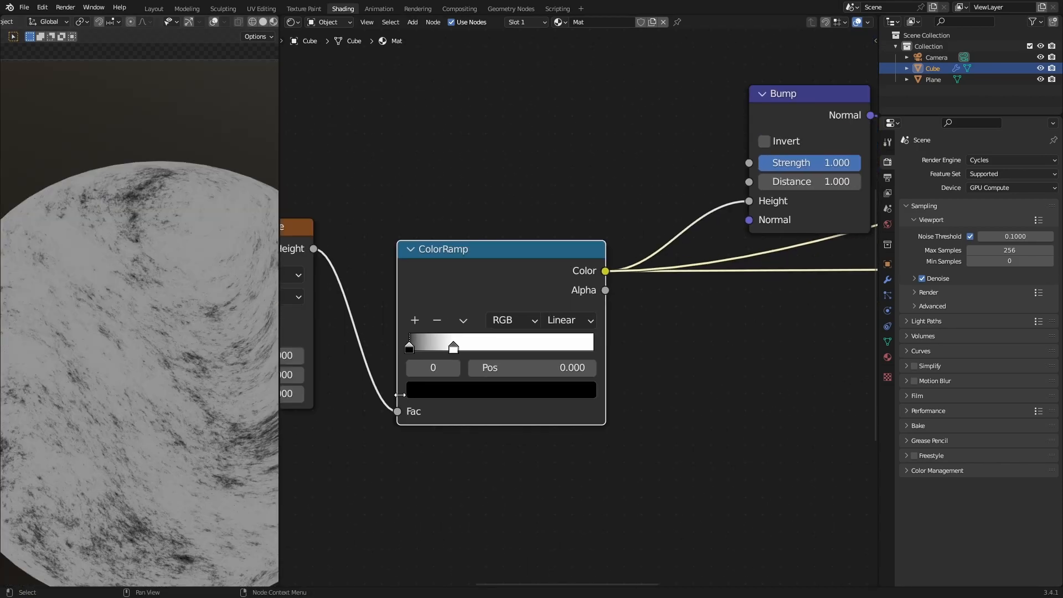
Move the ColorRamp's white stop to position 1.
{"action": "scroll", "coordinate": [431, 361], "scroll_direction": "up", "scroll_amount": 3}
{"action": "left_click_drag", "start_coordinate": [432, 361], "coordinate": [437, 363]}
{"action": "left_click_drag", "start_coordinate": [705, 375], "coordinate": [821, 396]}
Send the Mix Shader to the Material Output and bring the ColorRamp back into view.
{"action": "scroll", "coordinate": [844, 433], "scroll_direction": "down", "scroll_amount": 6}
{"action": "middle_click_drag", "start_coordinate": [845, 438], "coordinate": [491, 383]}
{"action": "scroll", "coordinate": [715, 402], "scroll_direction": "down", "scroll_amount": 4}
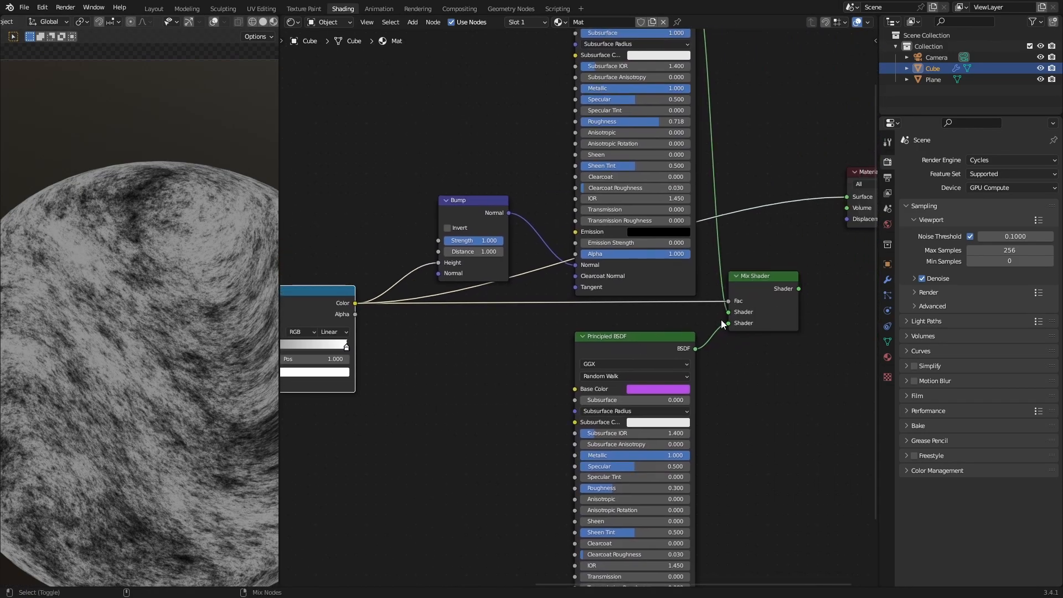
{"action": "left_click", "coordinate": [761, 302], "text": "ctrl+shift"}
{"action": "middle_click_drag", "start_coordinate": [382, 354], "coordinate": [582, 339]}
{"action": "scroll", "coordinate": [515, 362], "scroll_direction": "up", "scroll_amount": 4}
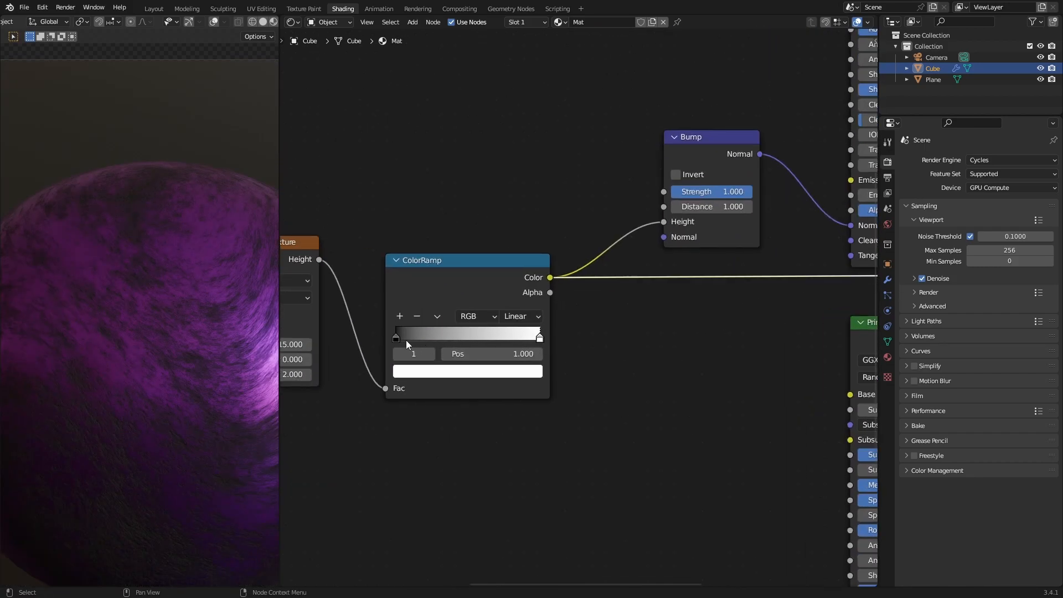
Move the ColorRamp's black stop to 0.109 and its white stop to 0.132, and examine the paint edges.
{"action": "scroll", "coordinate": [395, 341], "scroll_direction": "up", "scroll_amount": 1}
{"action": "scroll", "coordinate": [231, 371], "scroll_direction": "down", "scroll_amount": 3}
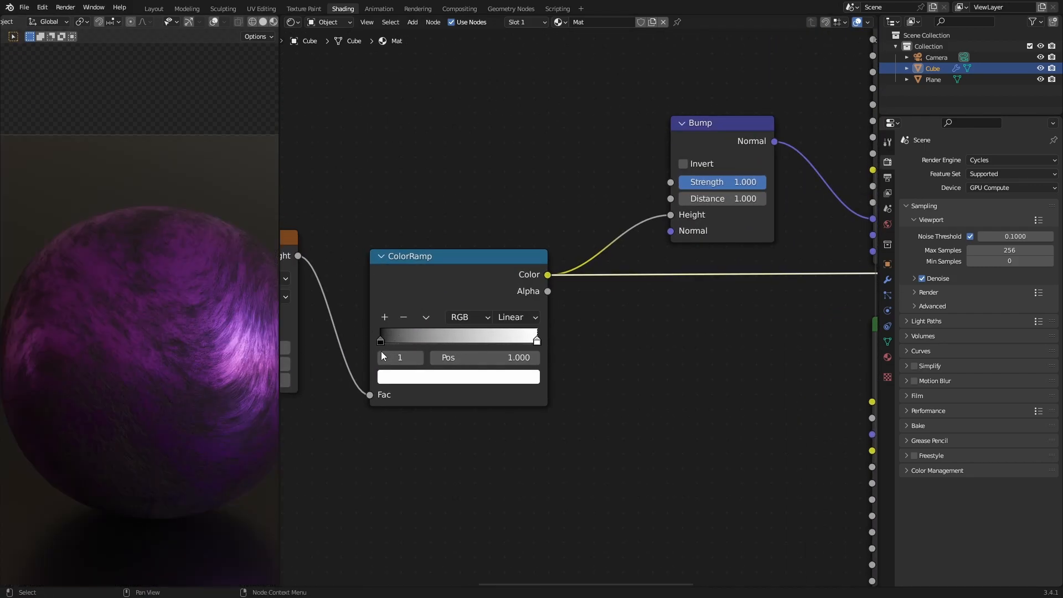
{"action": "scroll", "coordinate": [187, 393], "scroll_direction": "down", "scroll_amount": 2}
{"action": "scroll", "coordinate": [191, 393], "scroll_direction": "up", "scroll_amount": 2}
{"action": "scroll", "coordinate": [376, 335], "scroll_direction": "up", "scroll_amount": 1}
{"action": "mouse_move", "coordinate": [365, 344]}
{"action": "left_mouse_down"}
{"action": "mouse_move", "coordinate": [427, 348]}
{"action": "mouse_move", "coordinate": [382, 343]}
{"action": "left_mouse_up"}
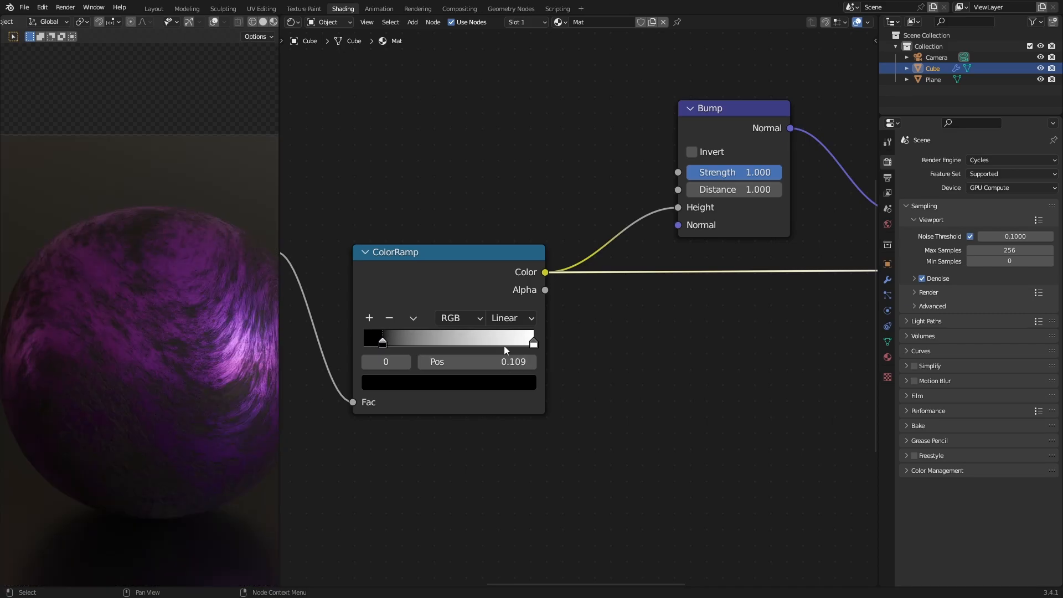
{"action": "left_click_drag", "start_coordinate": [534, 345], "coordinate": [384, 343]}
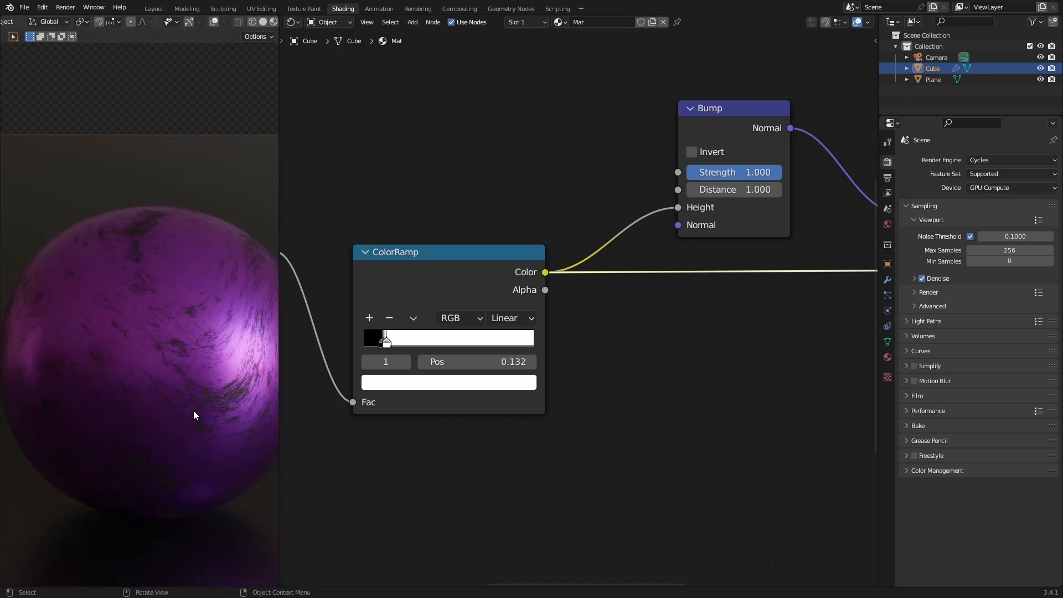
{"action": "scroll", "coordinate": [217, 391], "scroll_direction": "up", "scroll_amount": 5}
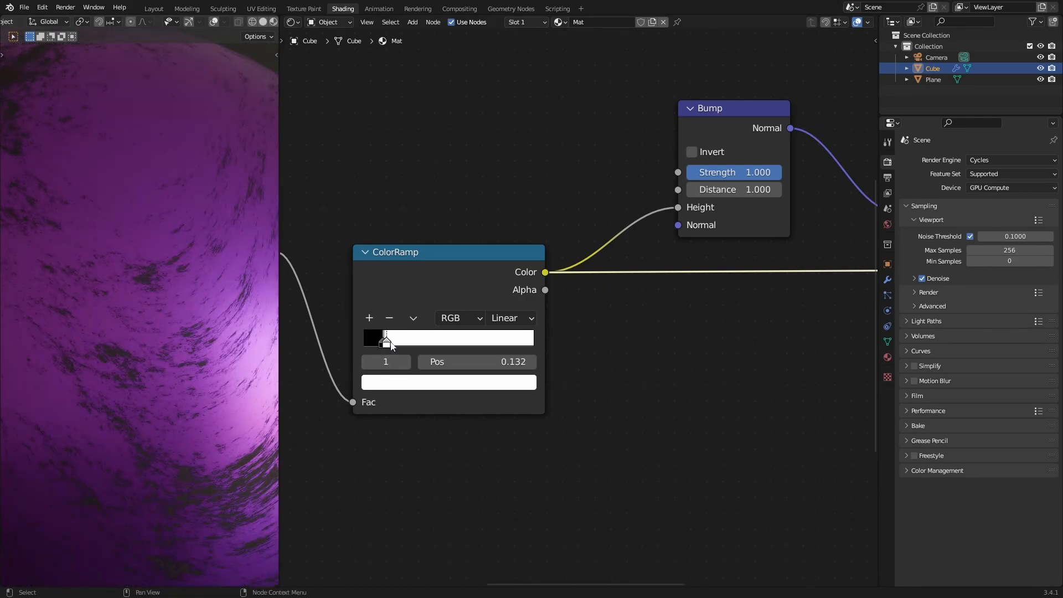
Try the ColorRamp's white stop at position 1, examine the sphere, and set the stop to 0.164.
{"action": "left_click_drag", "start_coordinate": [388, 345], "coordinate": [565, 354]}
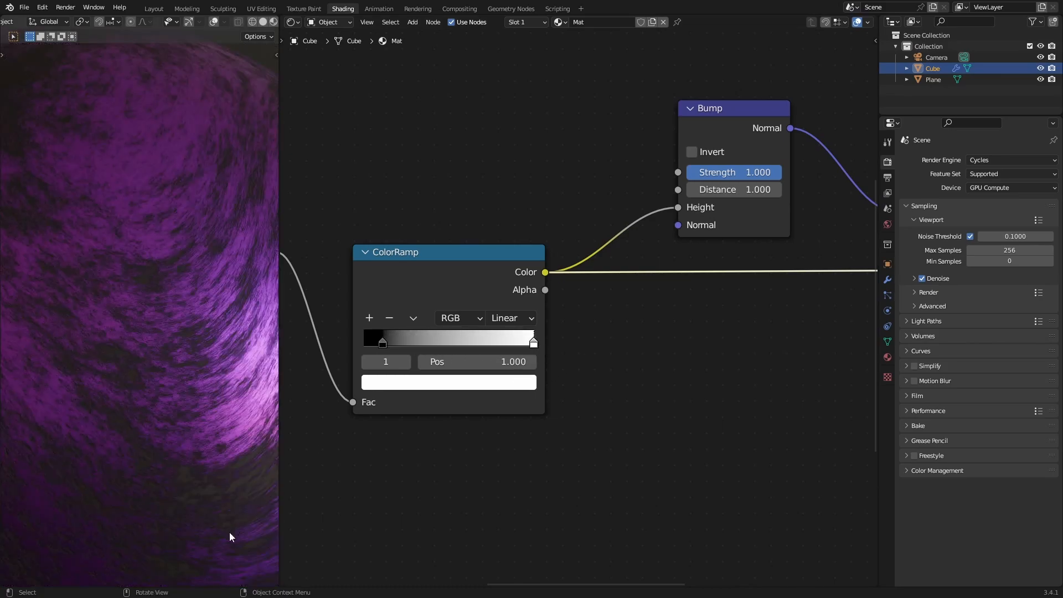
{"action": "scroll", "coordinate": [215, 488], "scroll_direction": "down", "scroll_amount": 3}
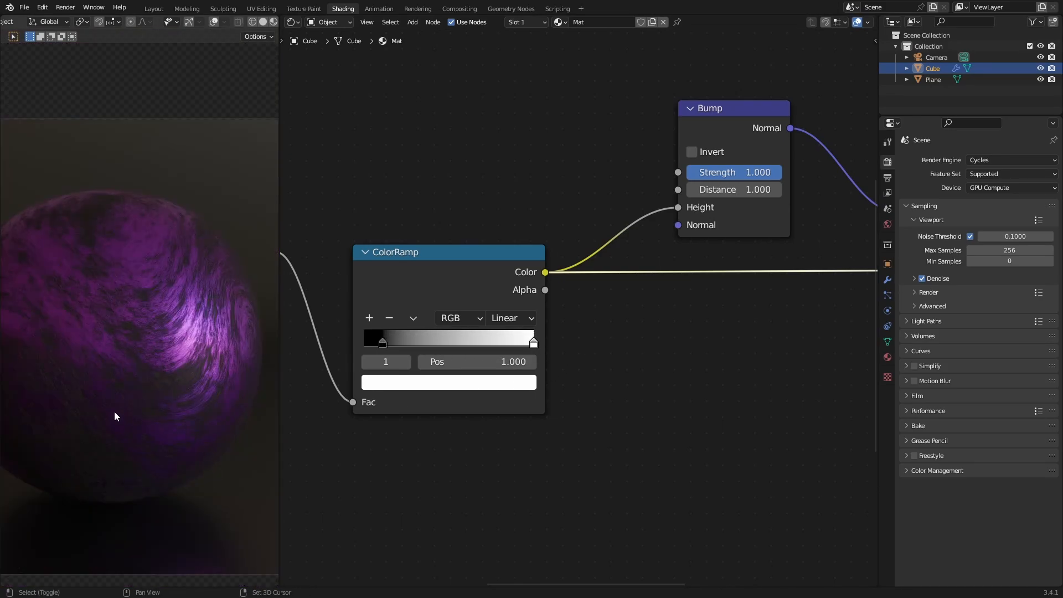
{"action": "left_click_drag", "start_coordinate": [533, 344], "coordinate": [385, 344]}
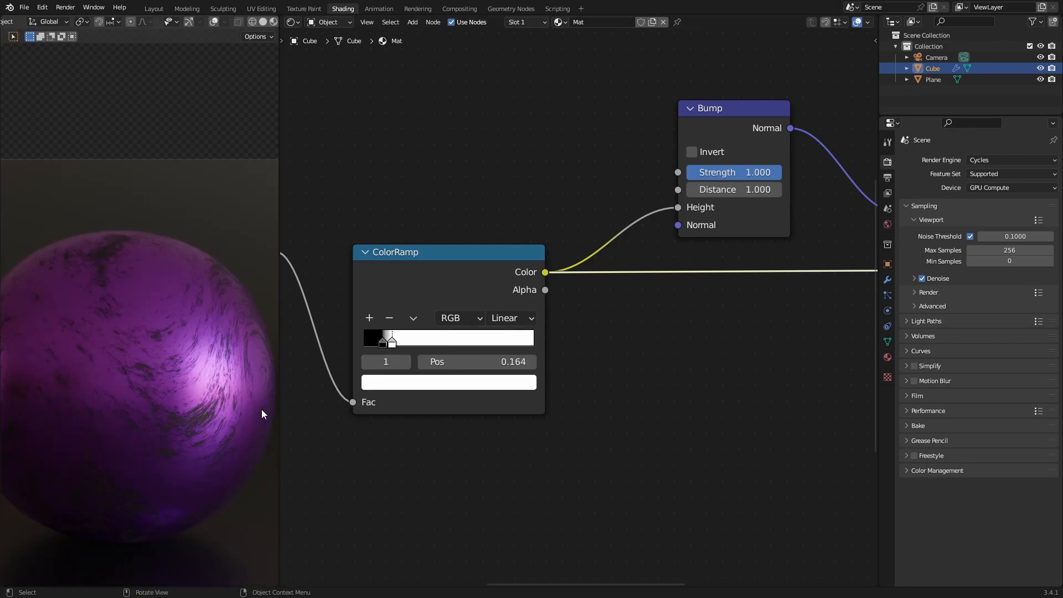
Select the five nodes from Texture Coordinate through ColorRamp and move them closer to the Bump node.
{"action": "scroll", "coordinate": [399, 387], "scroll_direction": "down", "scroll_amount": 2}
{"action": "scroll", "coordinate": [399, 388], "scroll_direction": "down", "scroll_amount": 5}
{"action": "middle_click_drag", "start_coordinate": [645, 400], "coordinate": [579, 427]}
{"action": "scroll", "coordinate": [396, 406], "scroll_direction": "down", "scroll_amount": 4}
{"action": "scroll", "coordinate": [579, 426], "scroll_direction": "down", "scroll_amount": 3}
{"action": "left_click_drag", "start_coordinate": [311, 288], "coordinate": [529, 440]}
{"action": "left_click_drag", "start_coordinate": [555, 317], "coordinate": [581, 317]}
{"action": "middle_click_drag", "start_coordinate": [646, 356], "coordinate": [617, 368]}
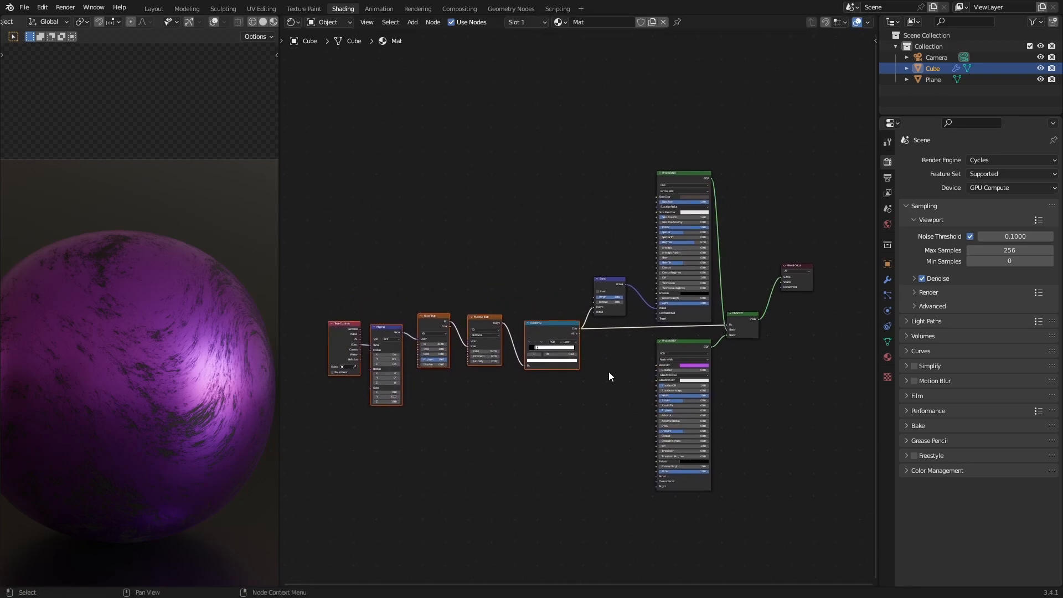